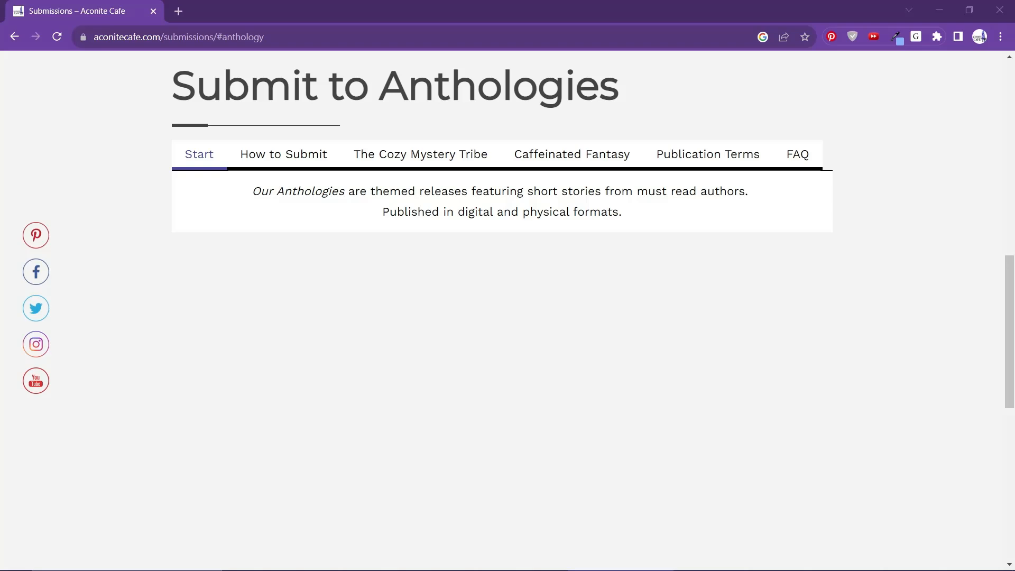
Open the How to Submit guidelines for anthologies and read through the word count, style and genre requirements.
click(282, 159)
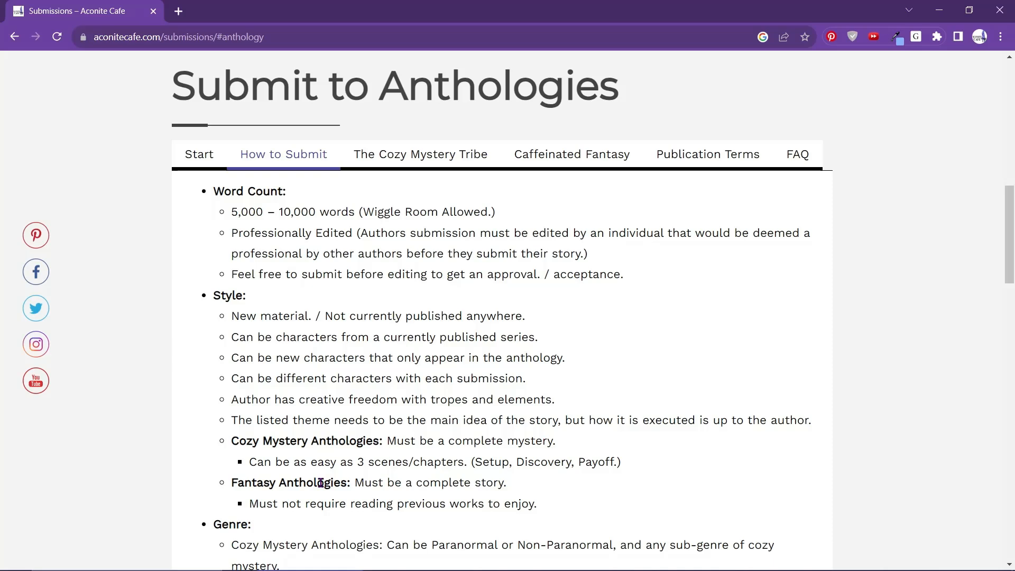
scroll(321, 483, down, 10)
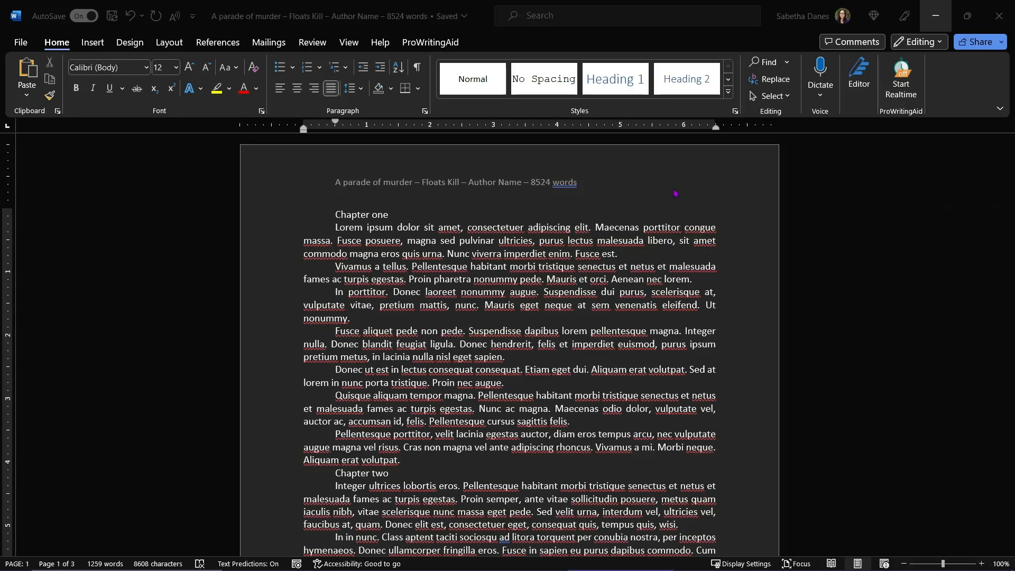
Switch to the manuscript in Word and open its page header to check the submission title line, leaving the header again.
double_click(615, 181)
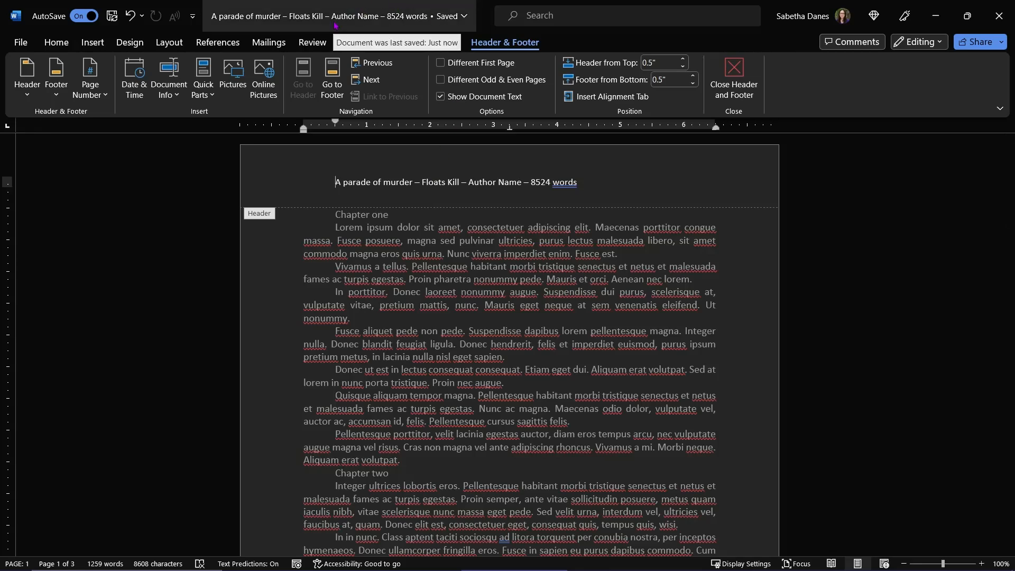
click(732, 72)
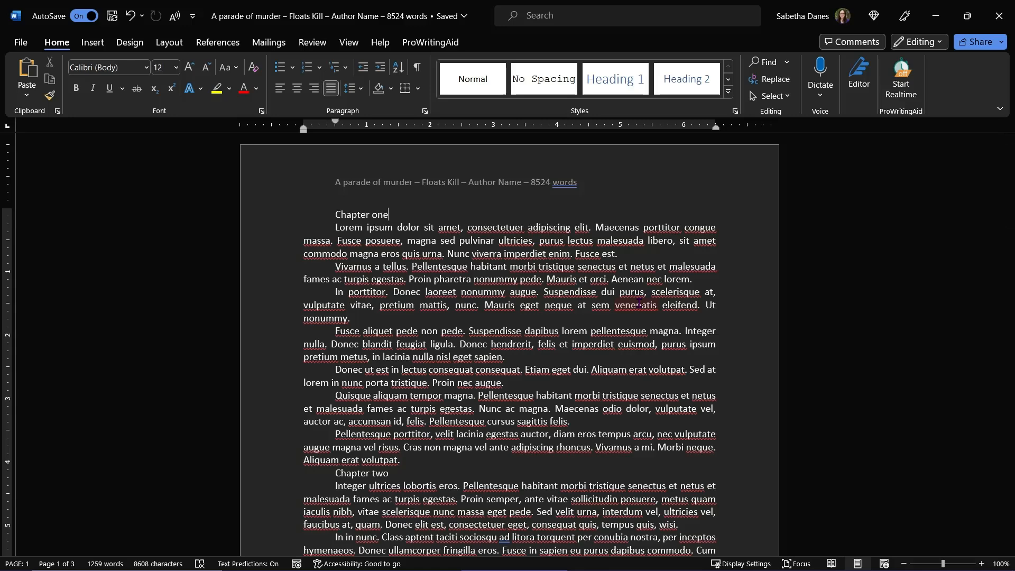
Set the line spacing of the entire manuscript body to Double.
key(ctrl+a)
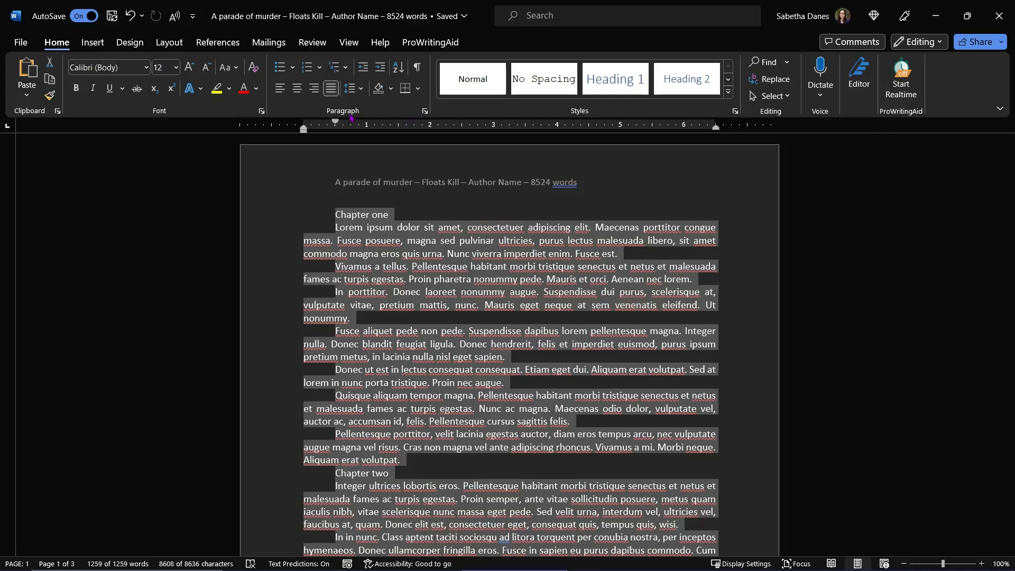
click(429, 115)
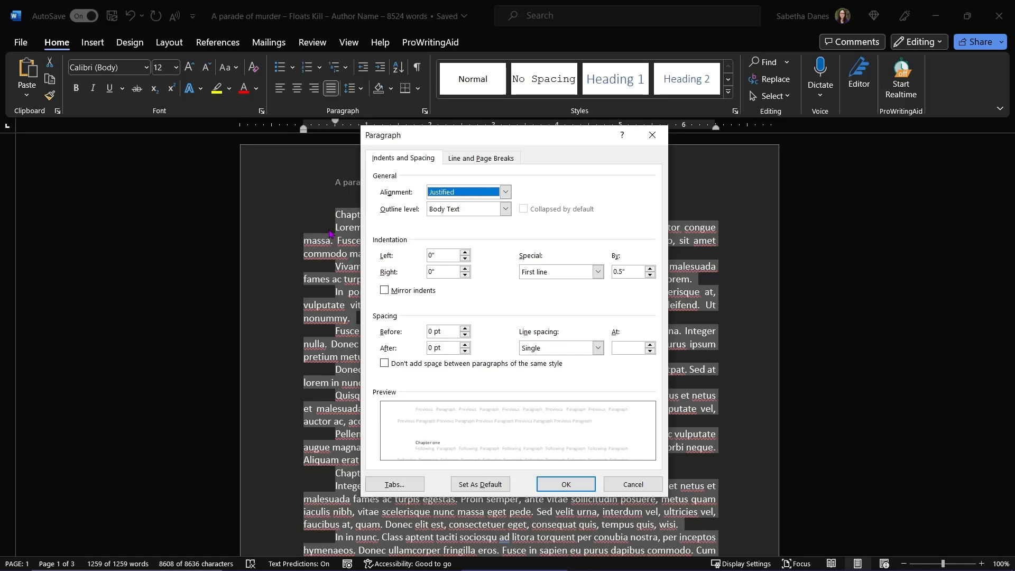
click(537, 348)
click(542, 380)
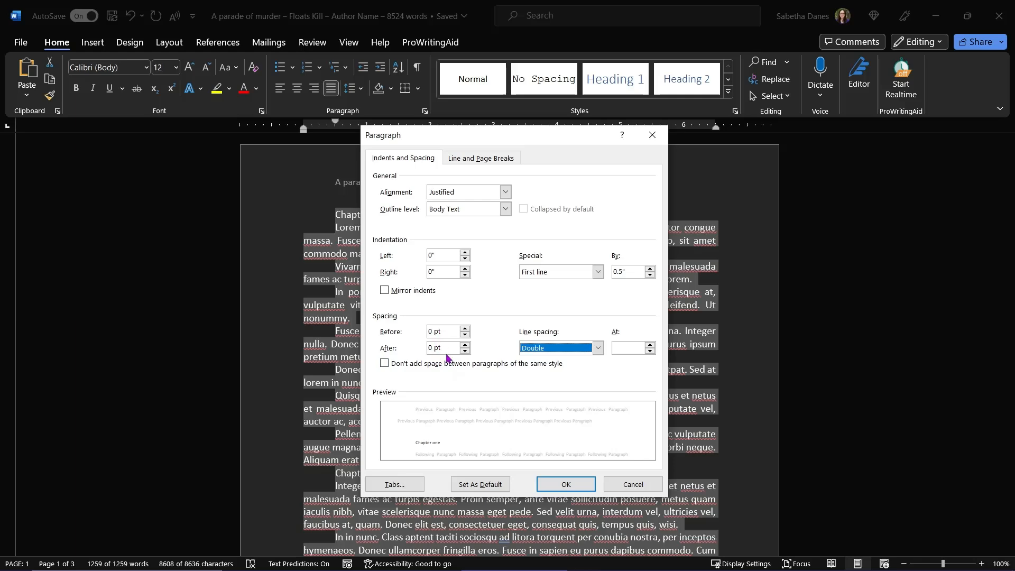
click(559, 485)
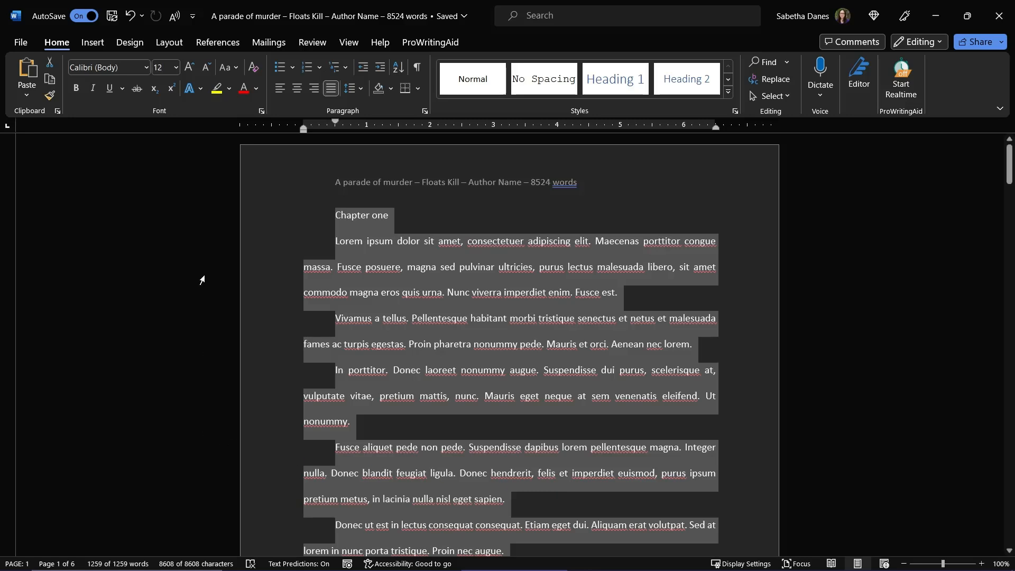
Change the font of the entire manuscript body to Courier New.
click(147, 68)
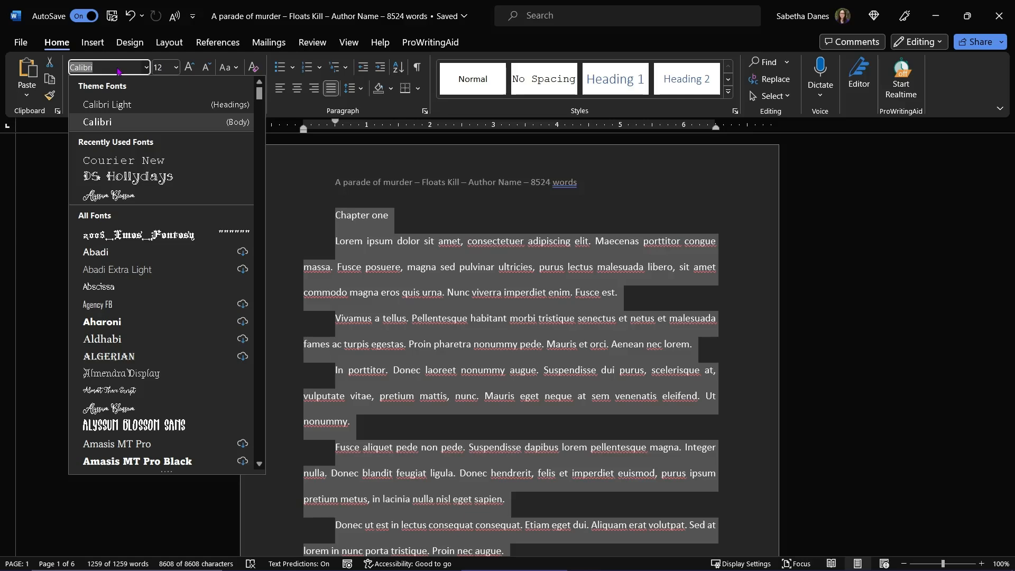
text(Courier New)
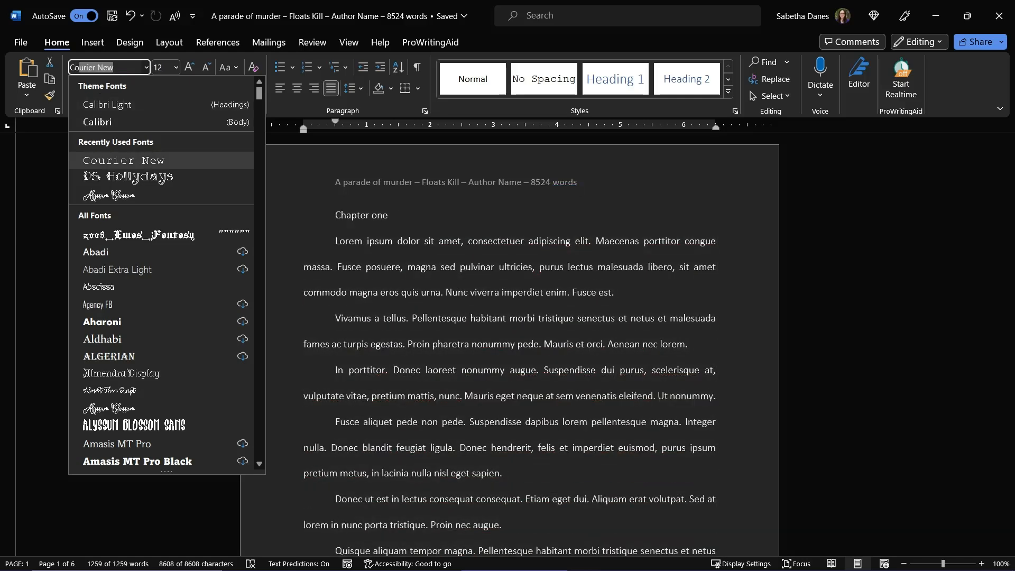
click(111, 169)
key(Return)
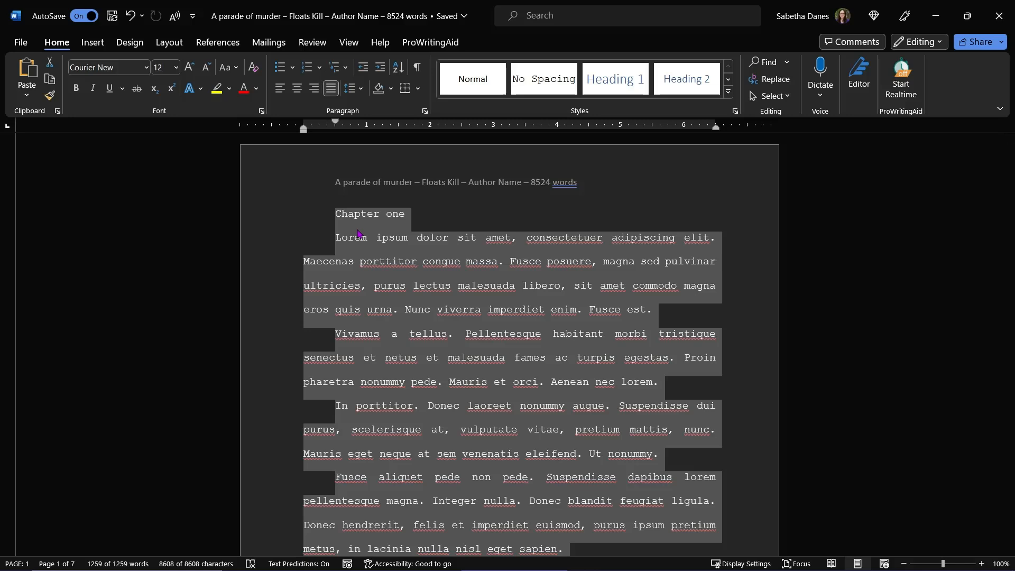
Show the formatting marks in the manuscript so spaces, tabs and paragraph breaks can be seen.
click(335, 238)
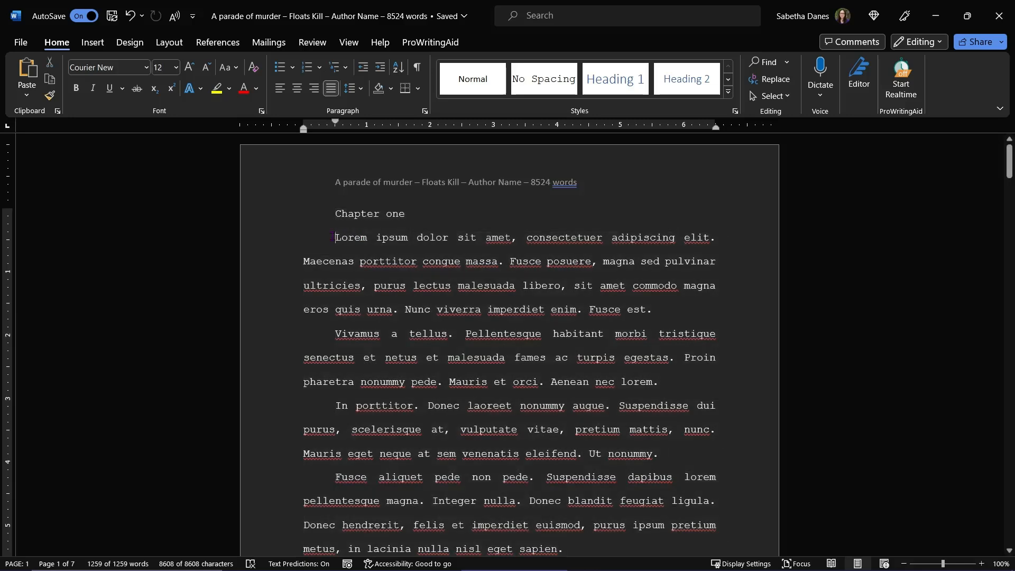
click(418, 70)
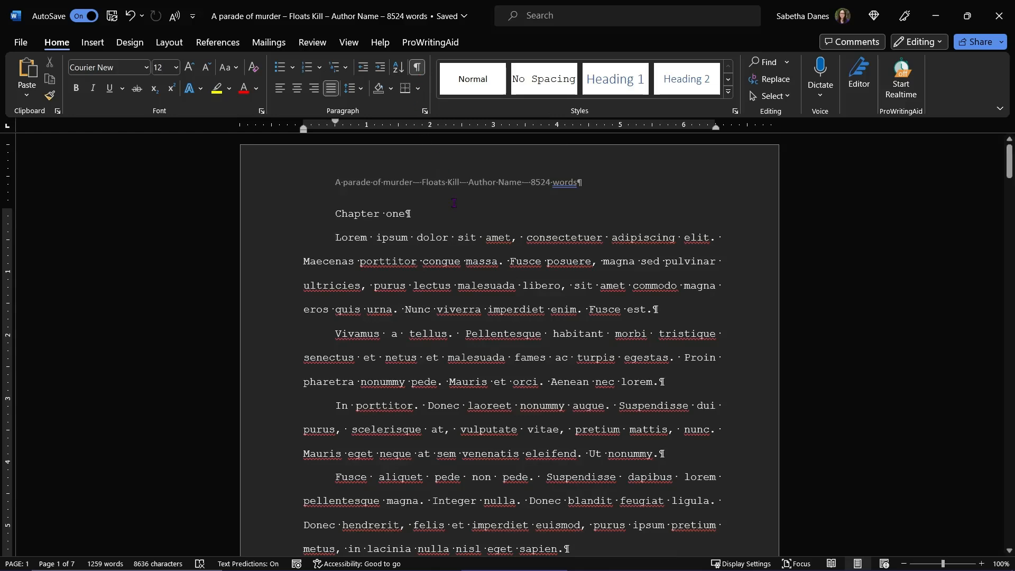
Insert and remove an empty paragraph after the first body paragraph, and put a tab before "Lorem ipsum".
click(673, 310)
key(Return)
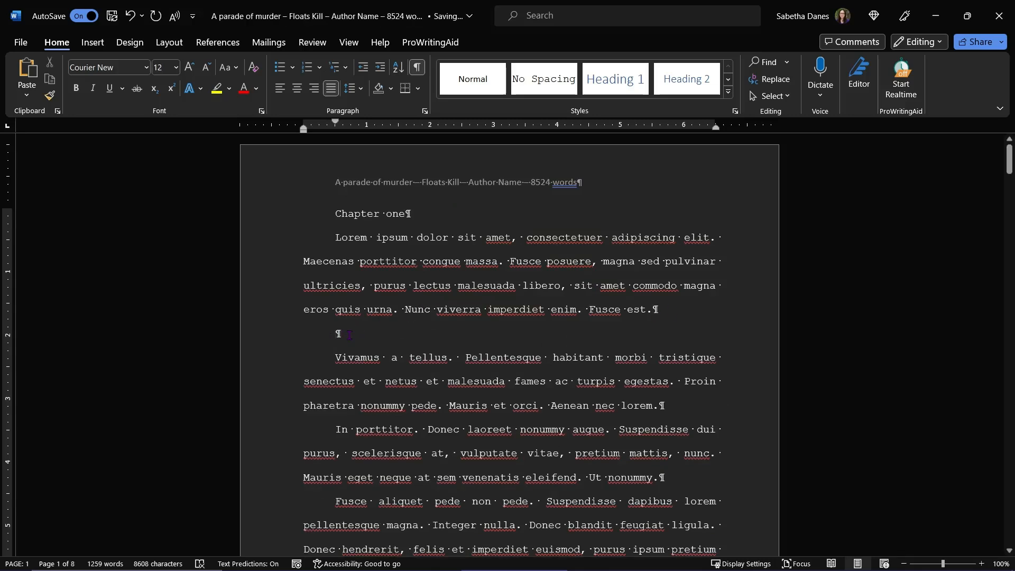
key(BackSpace)
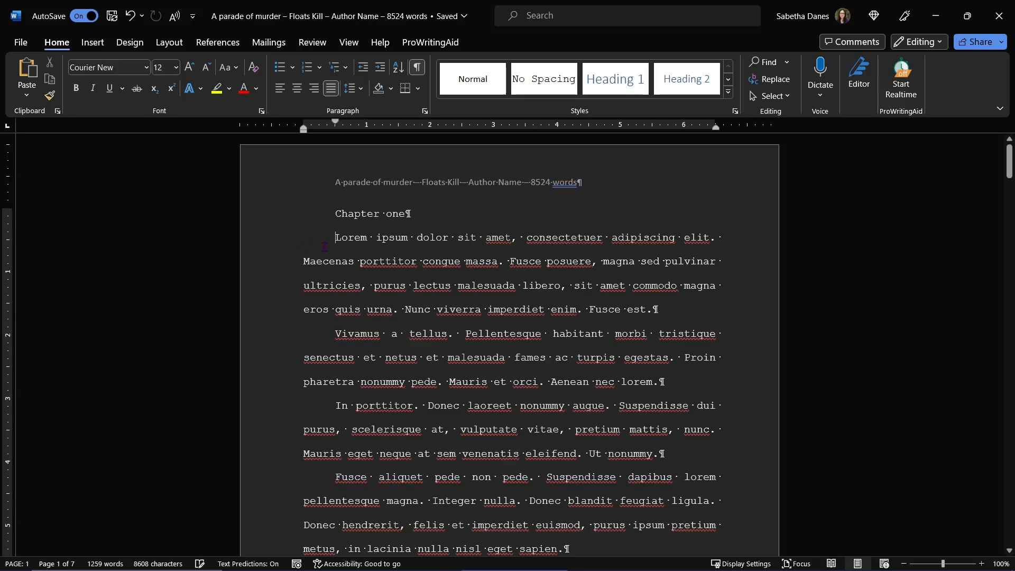
key(Tab)
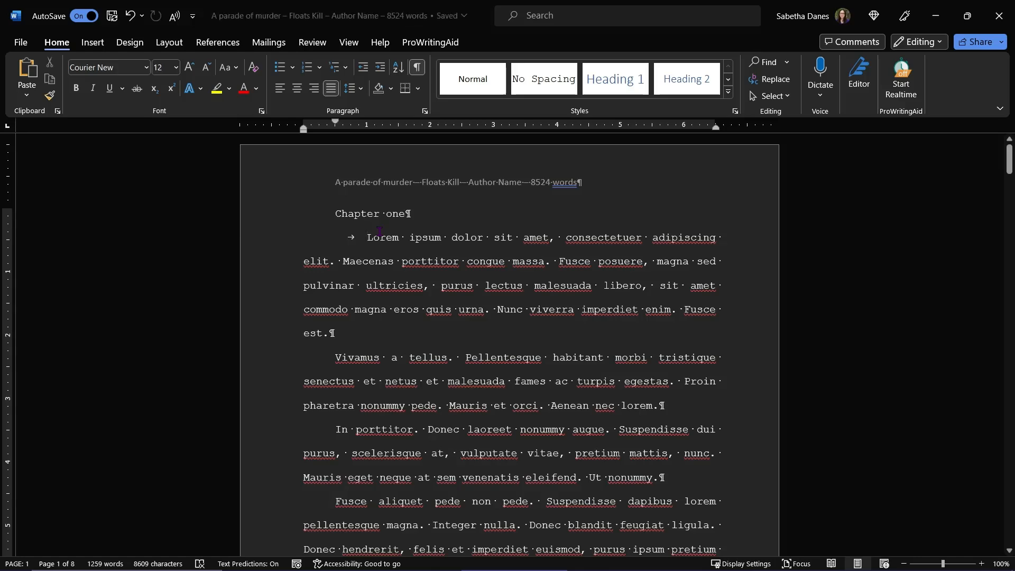
Make sure "Set left- and first-indent with tabs and backspaces" is off in the AutoFormat As You Type proofing options.
click(21, 44)
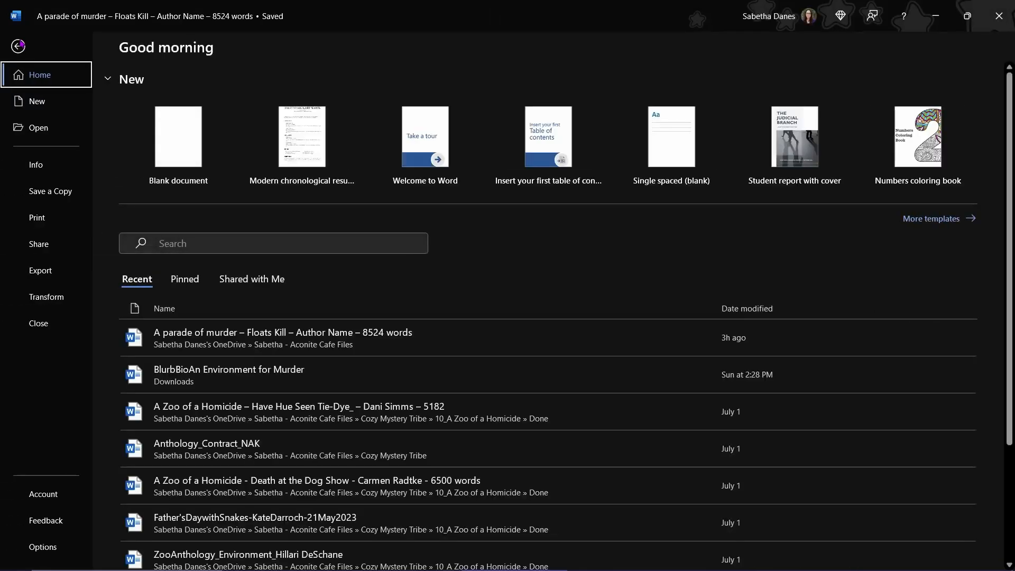
click(50, 550)
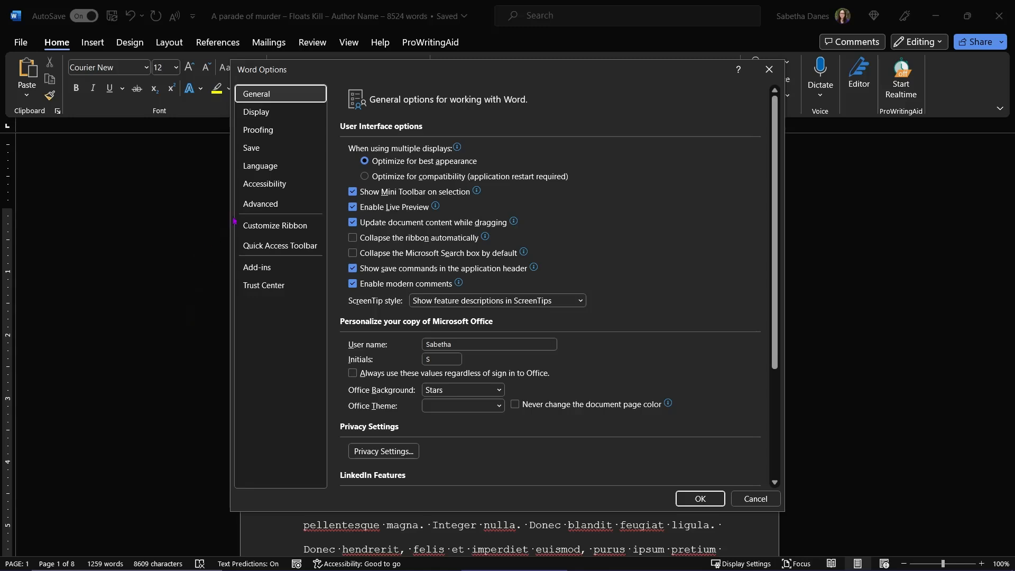
click(270, 133)
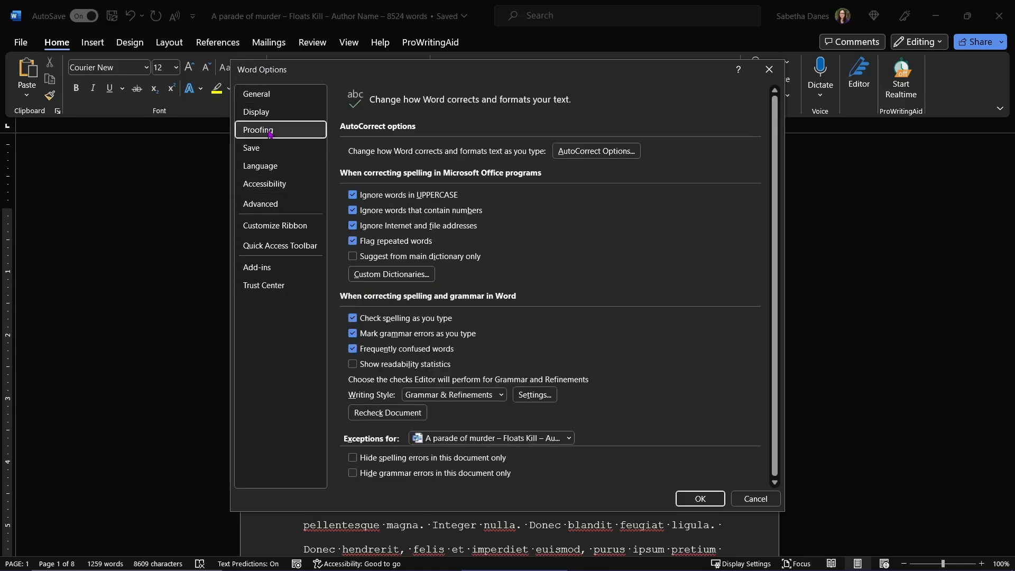
click(595, 152)
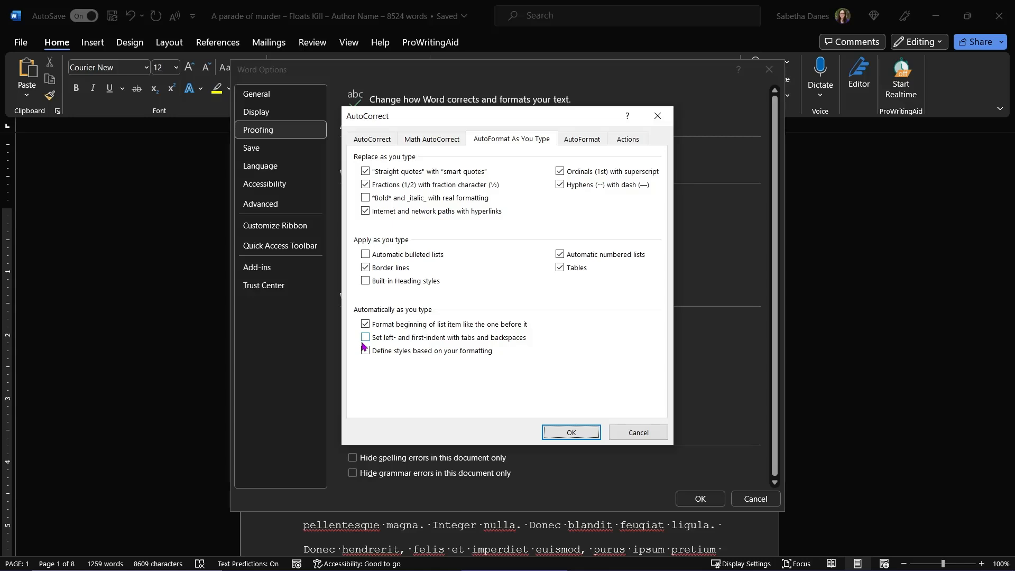
click(365, 351)
click(573, 432)
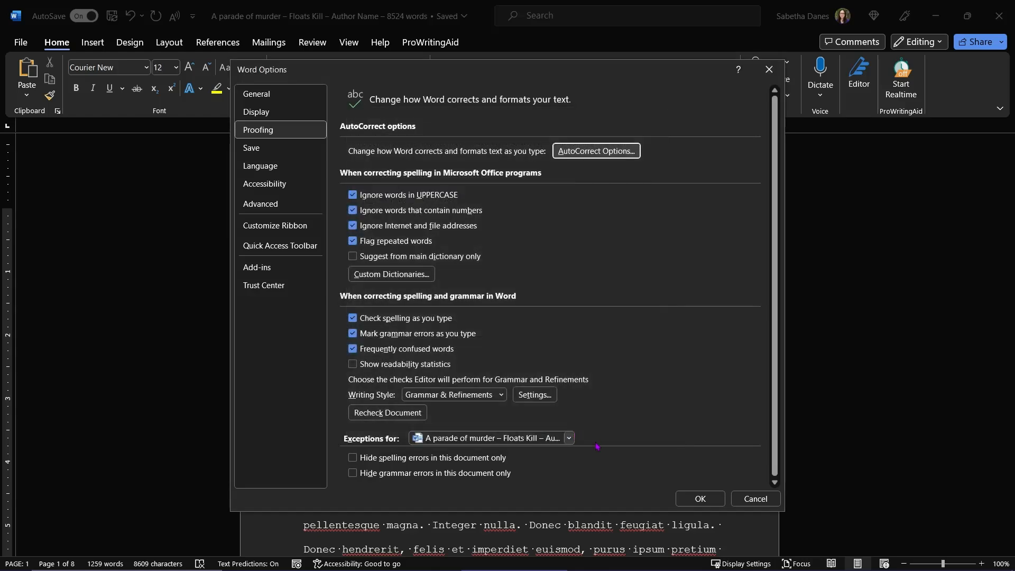
click(701, 499)
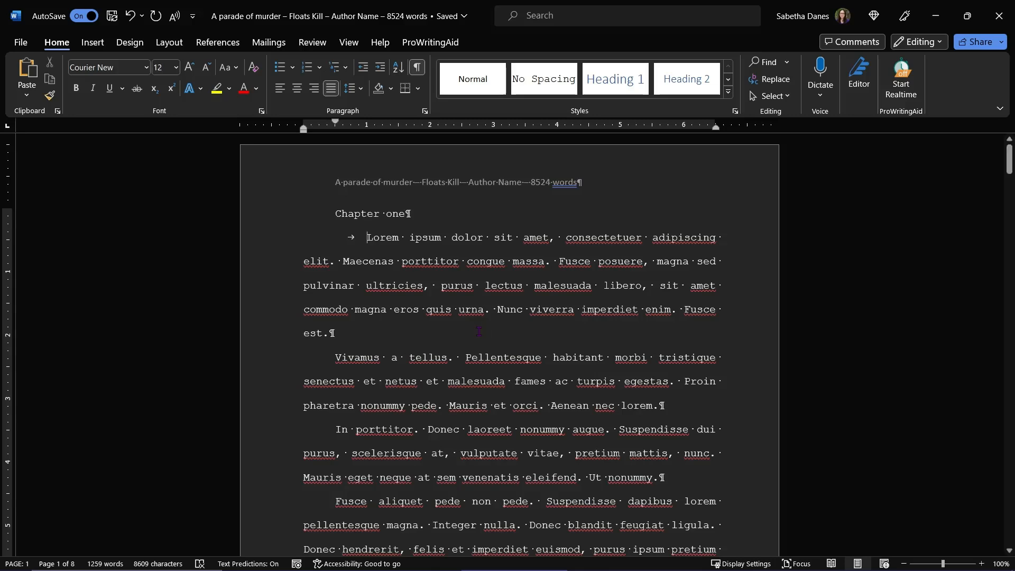
Add empty paragraphs after the first and third body paragraphs of chapter one, and put a tab before "Vivamus a tellus".
click(428, 339)
key(Return)
click(322, 383)
key(Tab)
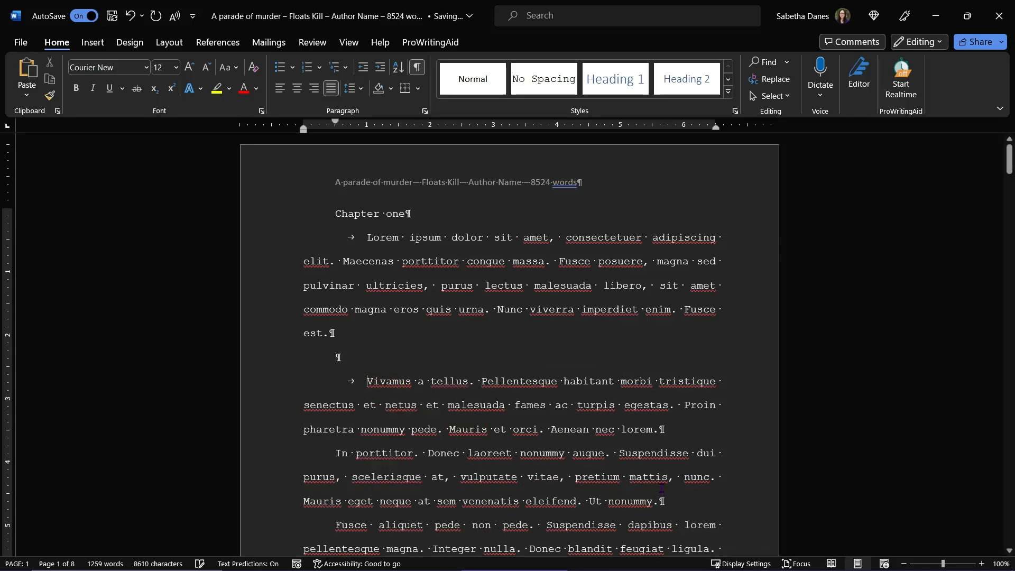
click(688, 498)
key(Return)
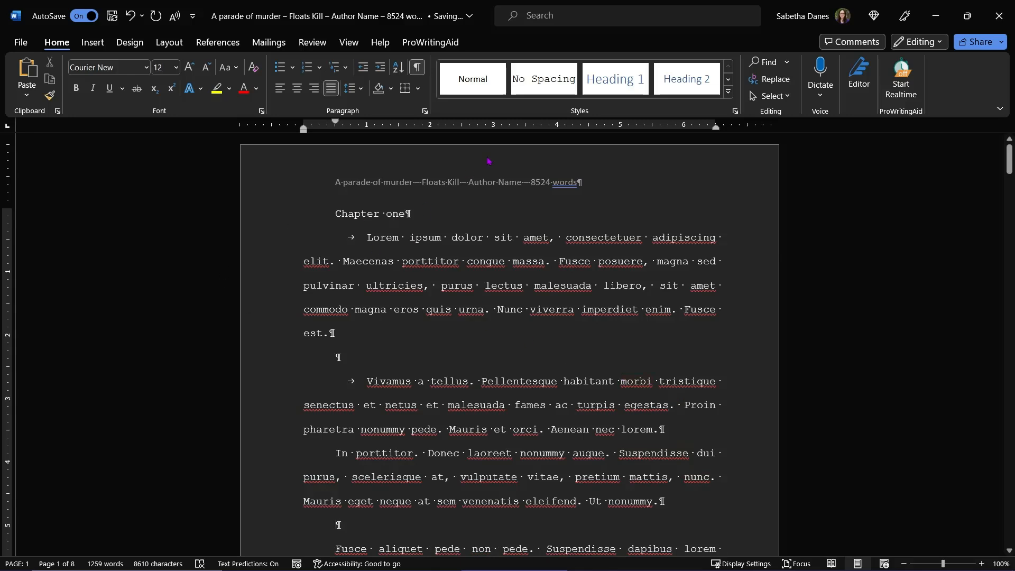
Find the tab characters with ^t and replace all of them with nothing throughout the manuscript.
click(776, 79)
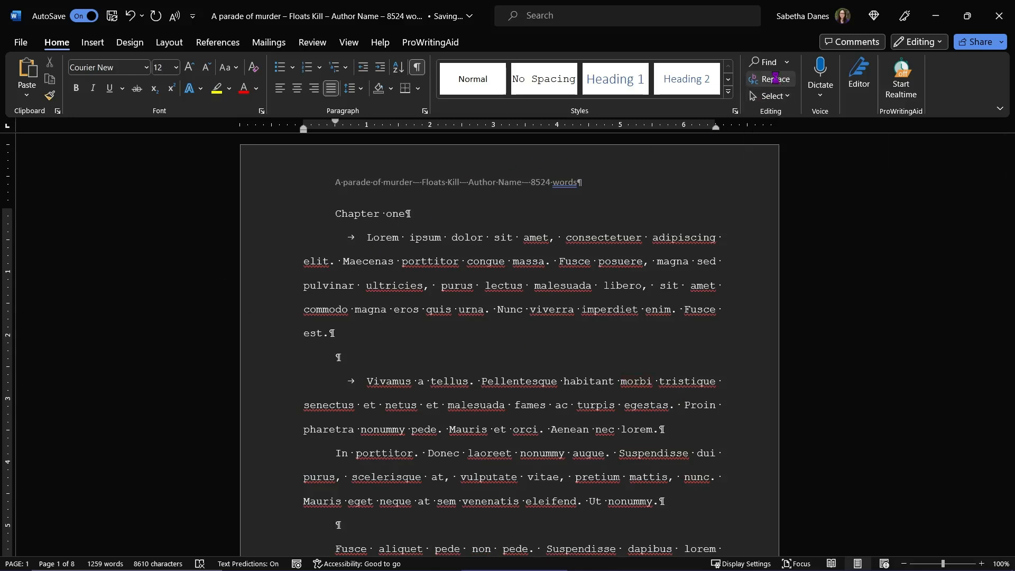
drag(1014, 195, 767, 162)
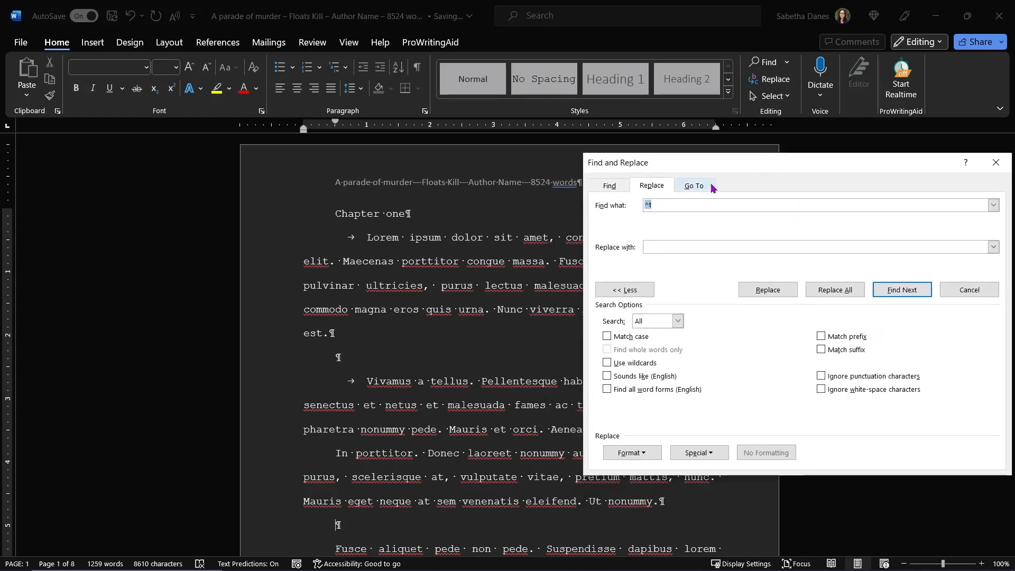
click(672, 206)
drag(673, 206, 633, 209)
click(659, 207)
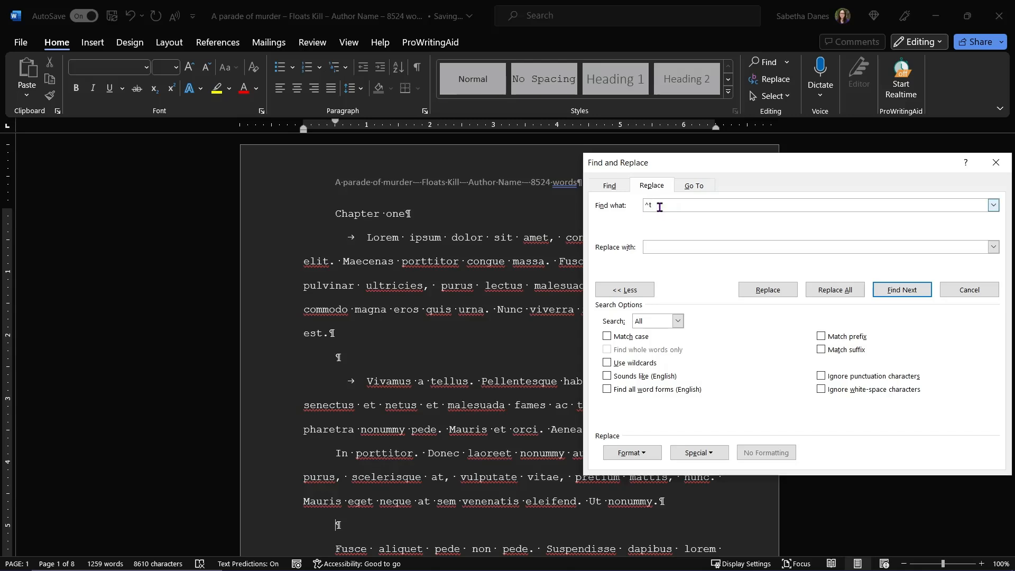
click(903, 290)
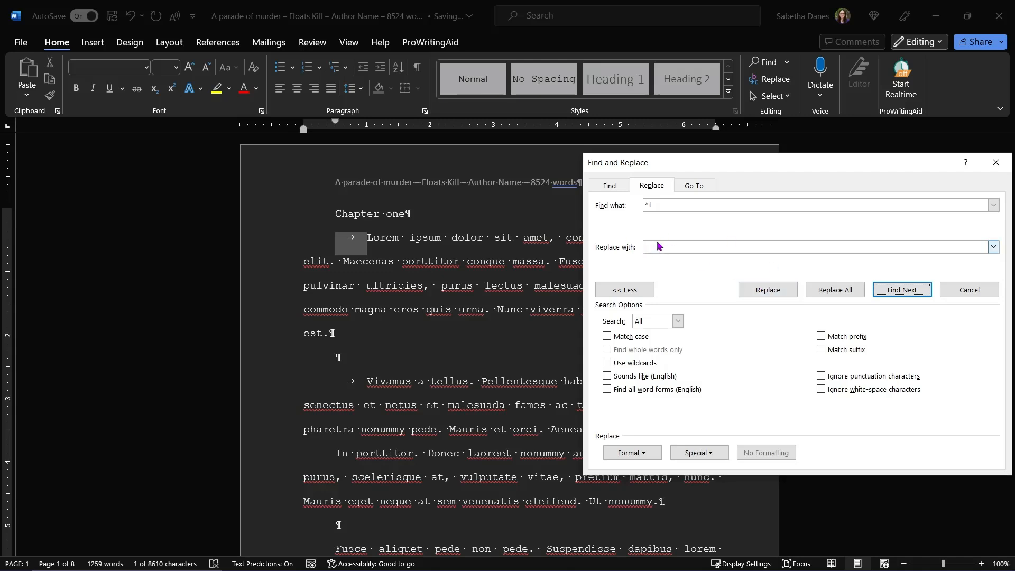
click(777, 295)
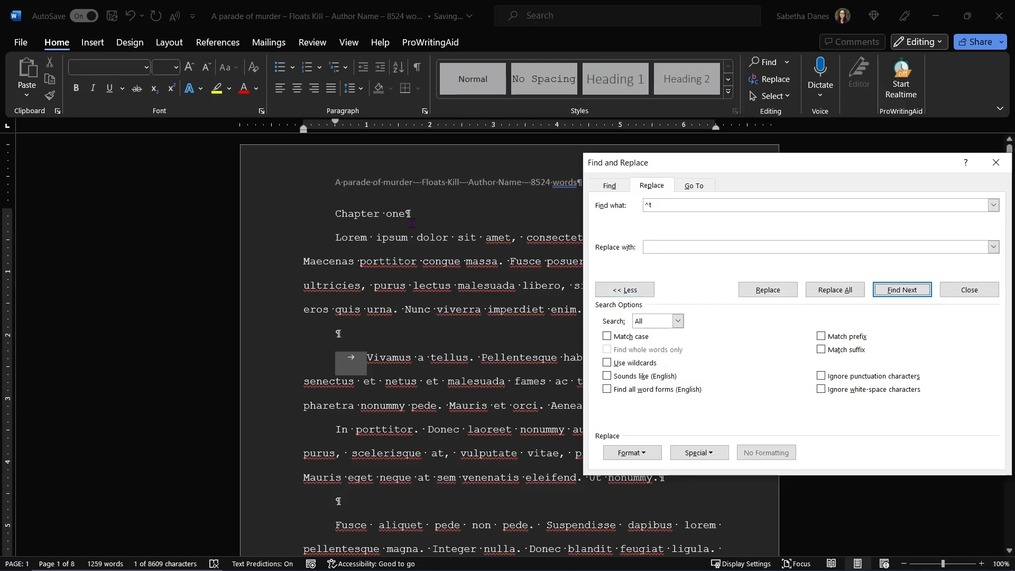
click(816, 297)
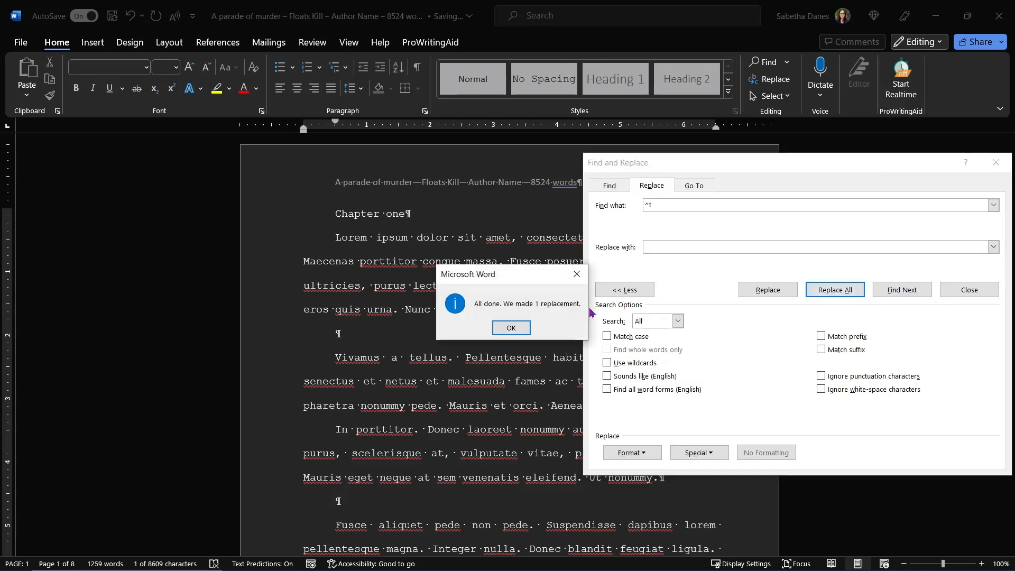
click(511, 328)
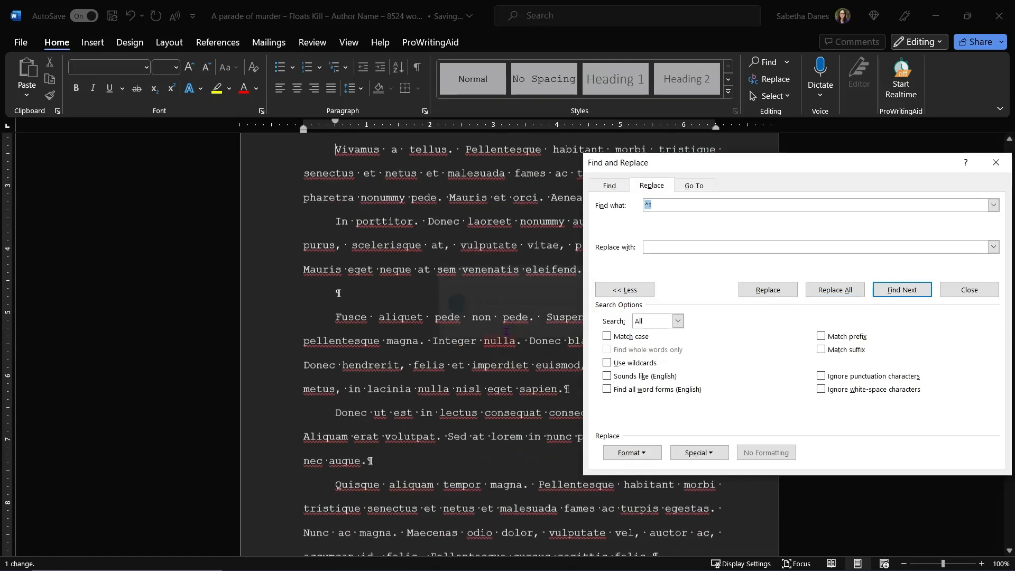
Find paragraph marks with ^p and replace the empty paragraph before "Fusce aliquet" with nothing.
click(665, 208)
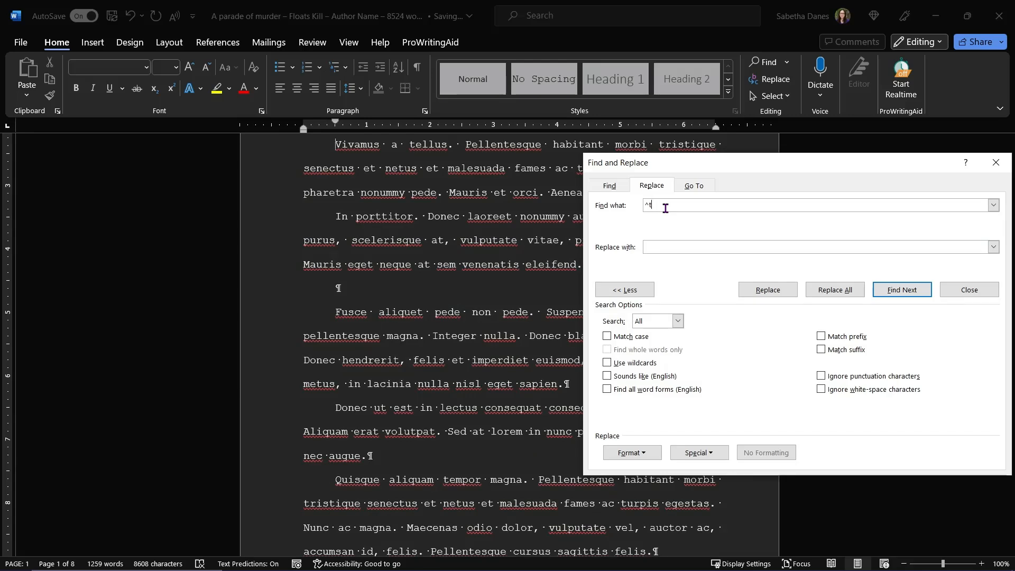
text(p)
click(916, 294)
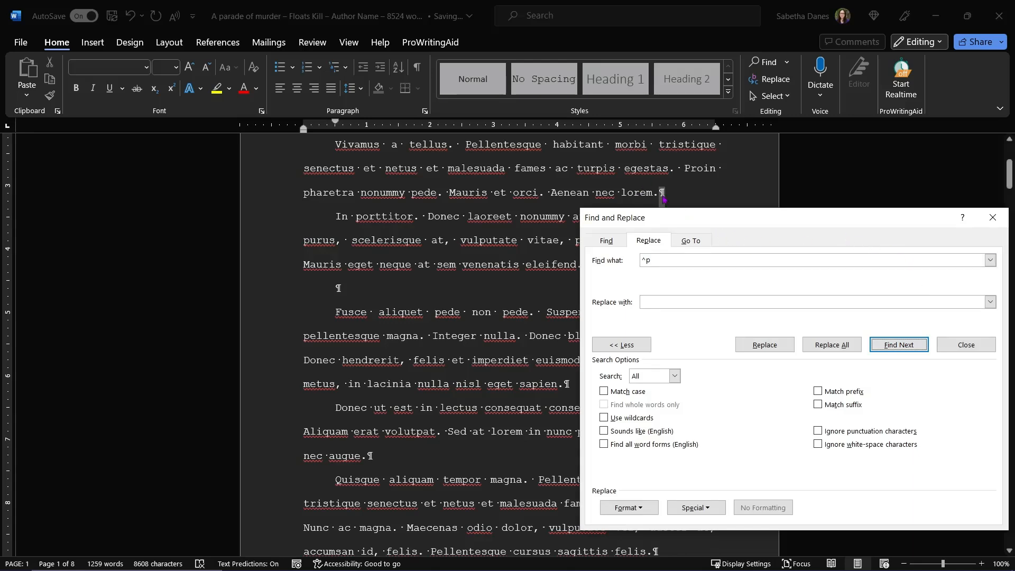
click(662, 261)
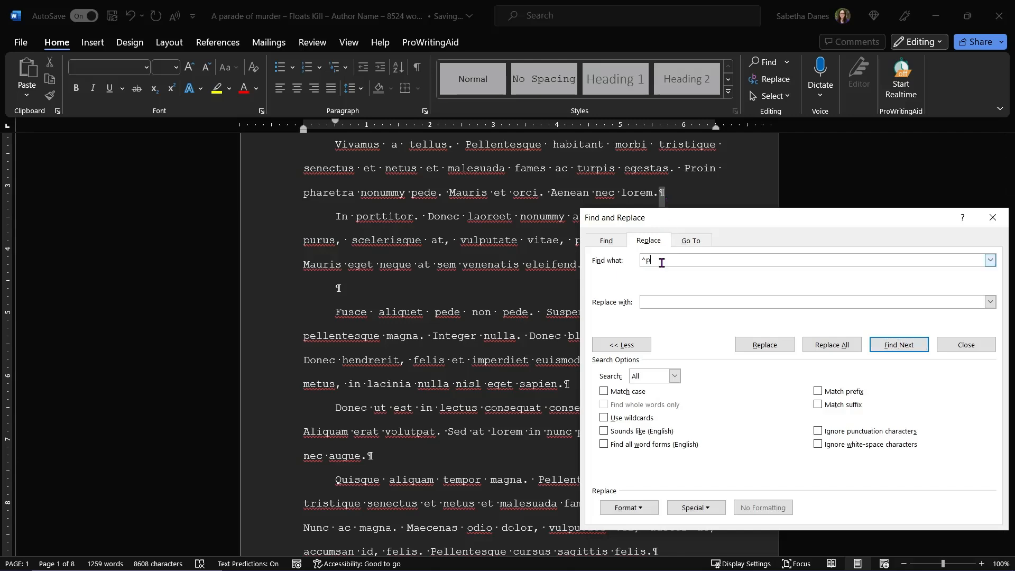
click(902, 348)
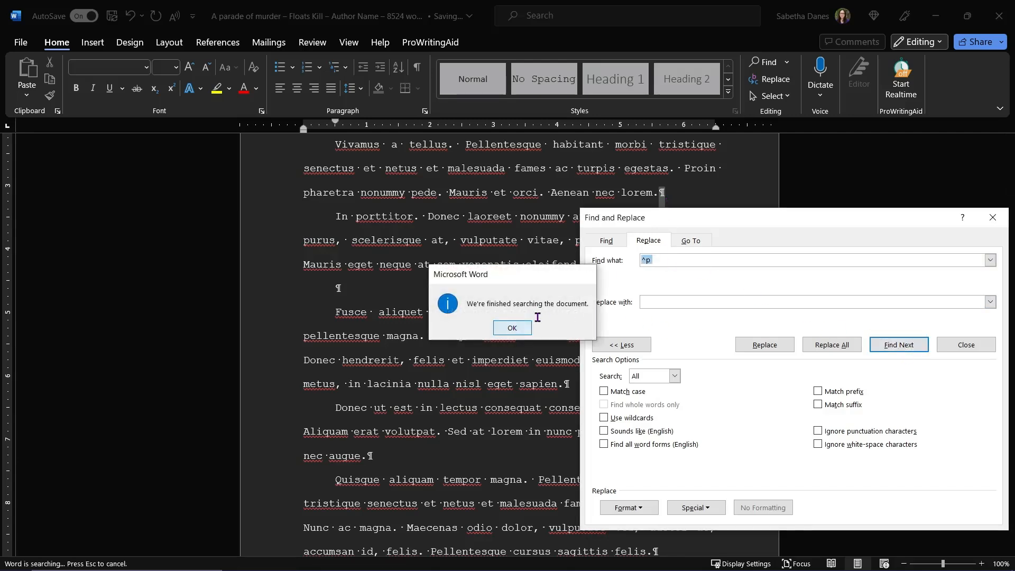
click(514, 327)
click(702, 265)
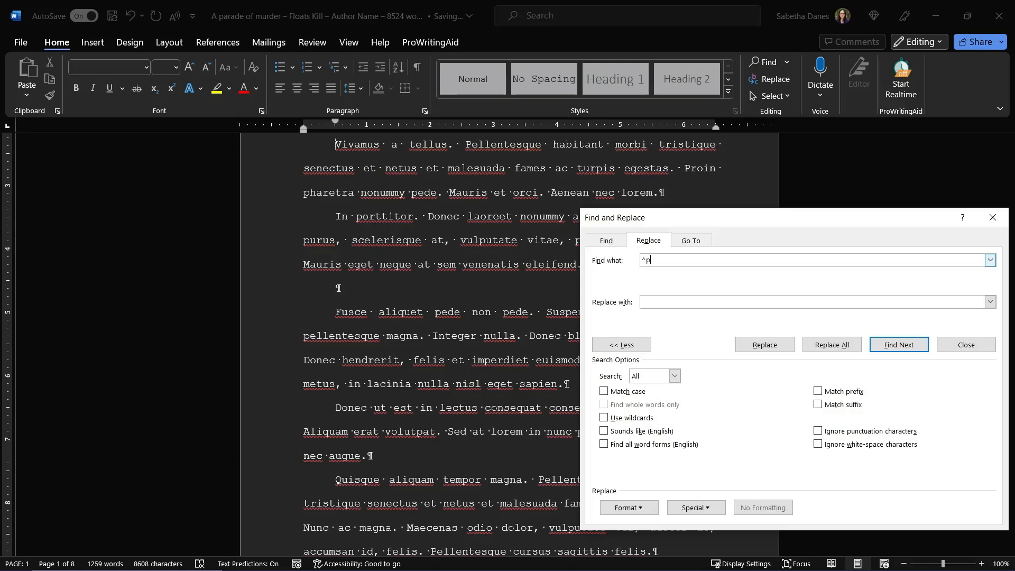
click(906, 346)
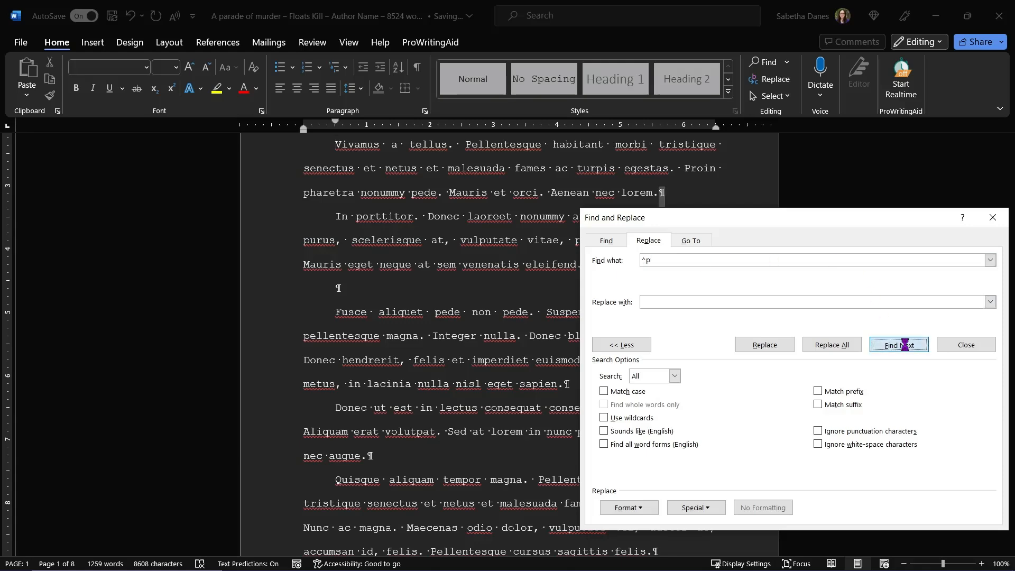
click(906, 346)
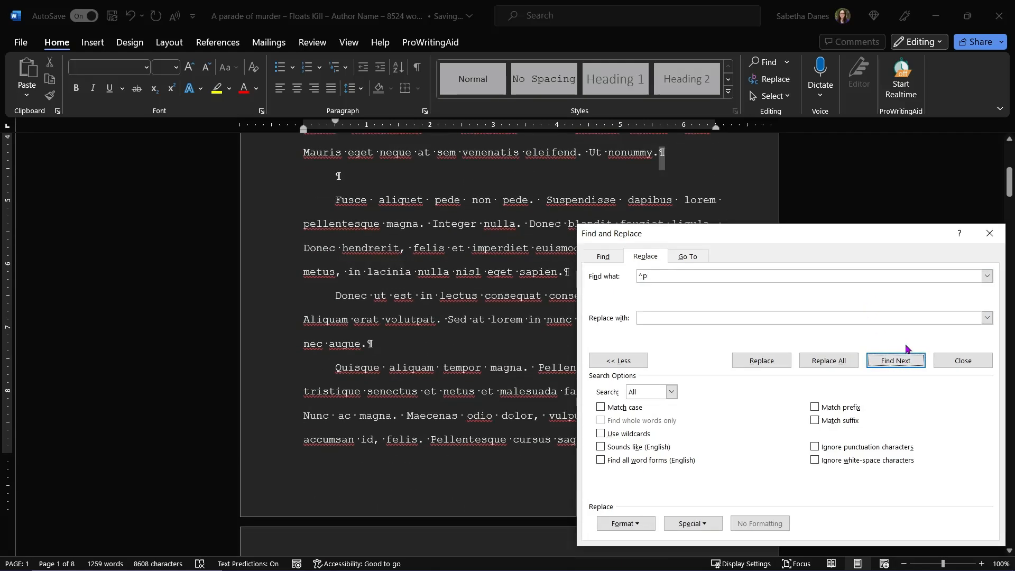
click(906, 347)
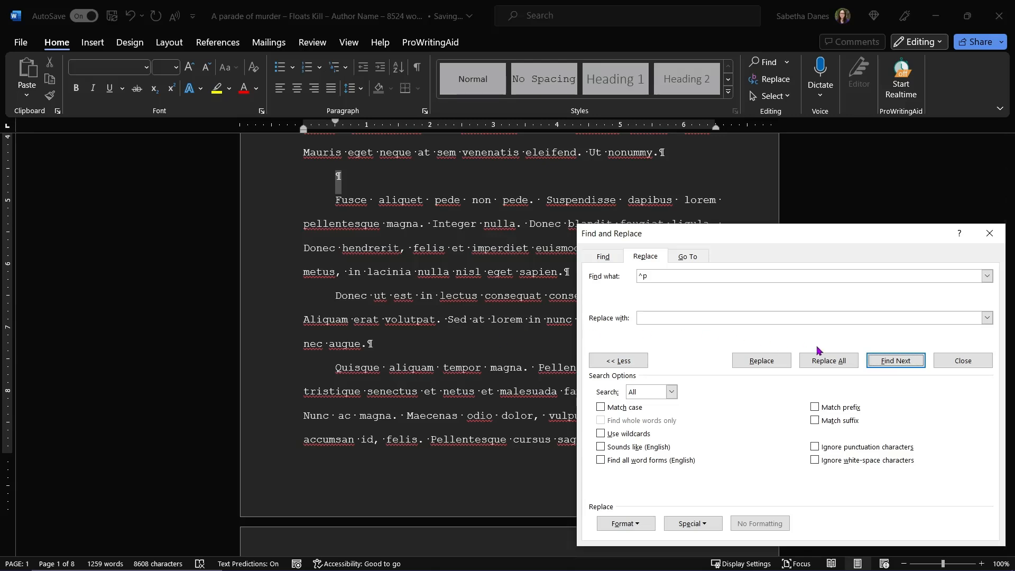
click(760, 362)
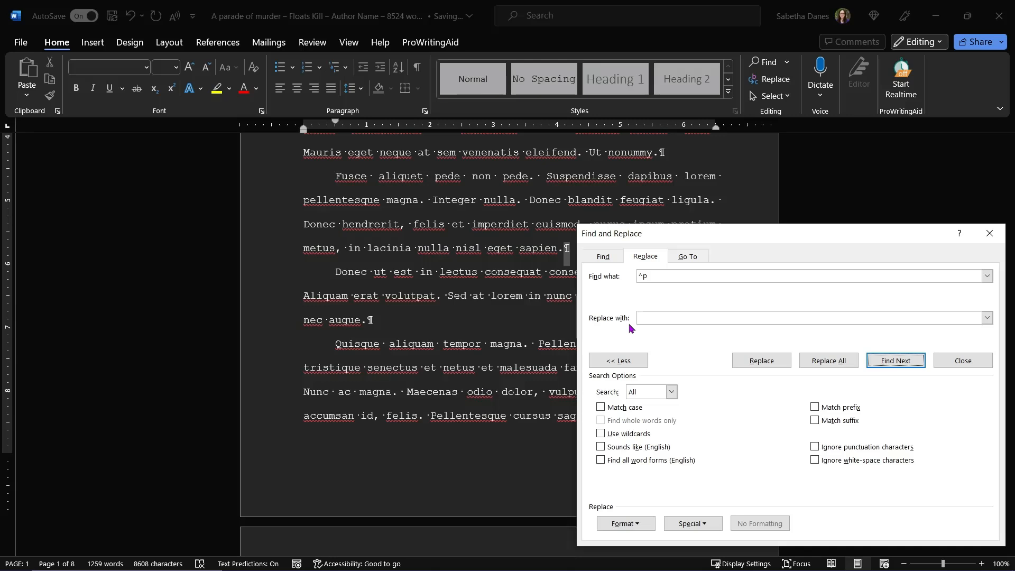
click(989, 232)
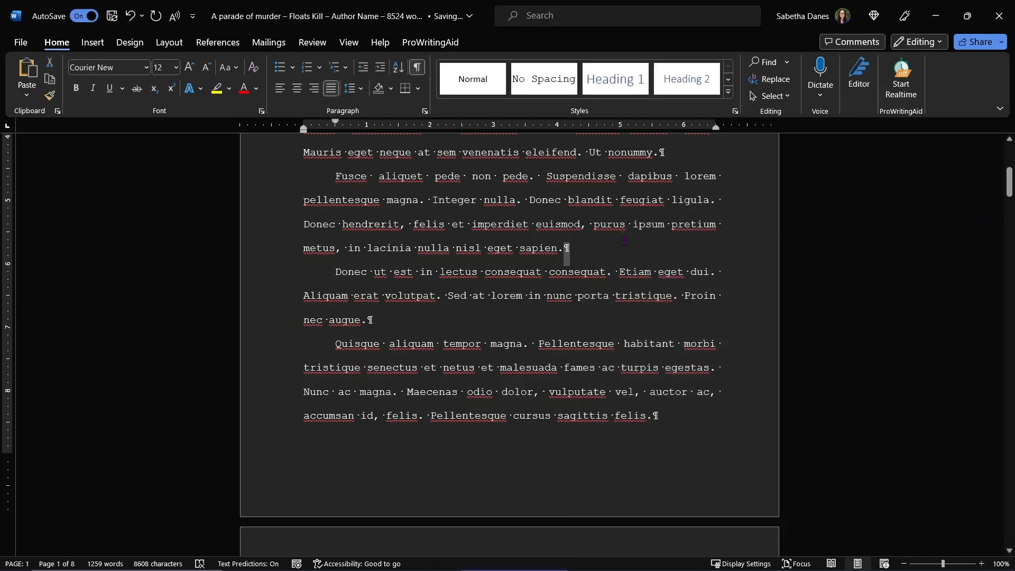
Delete the empty paragraph before "Vivamus a tellus" in chapter one and hide the formatting marks.
scroll(603, 233, up, 5)
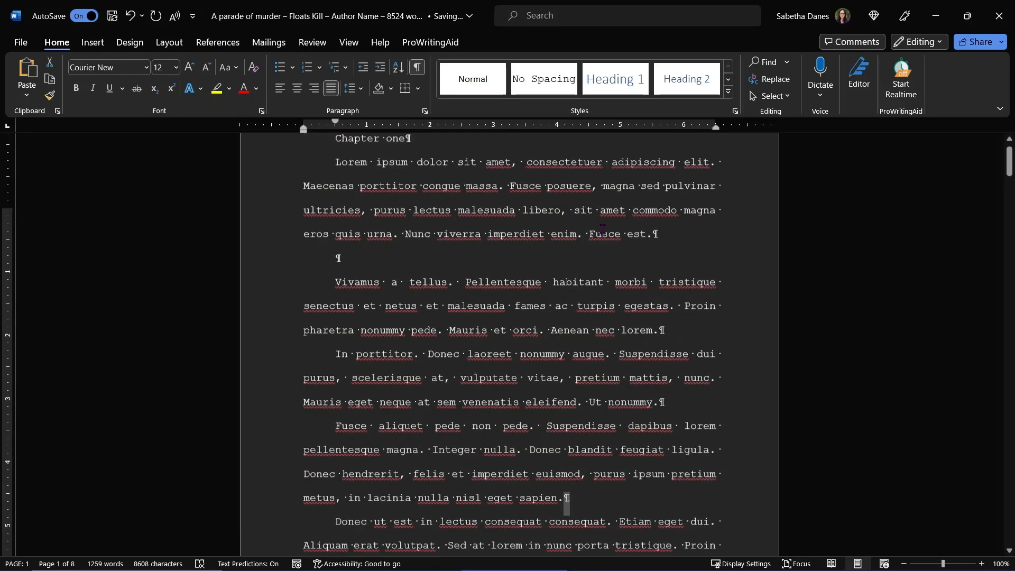
click(387, 336)
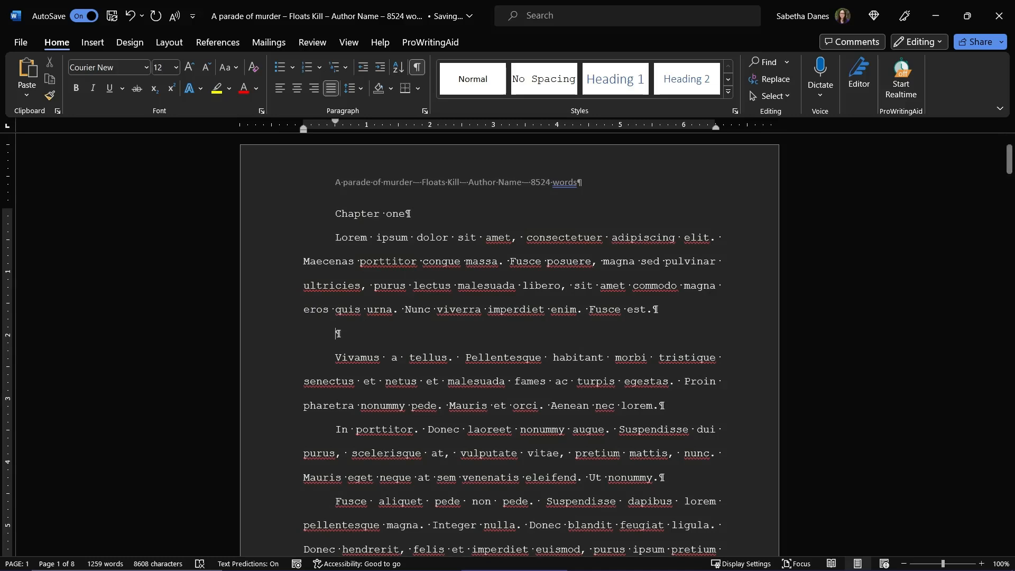
key(BackSpace)
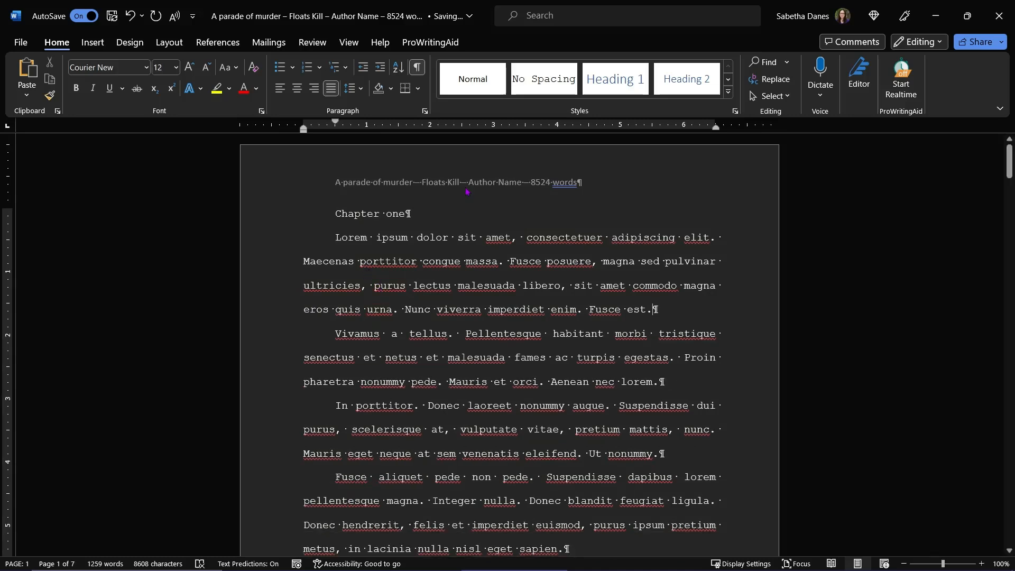
click(418, 67)
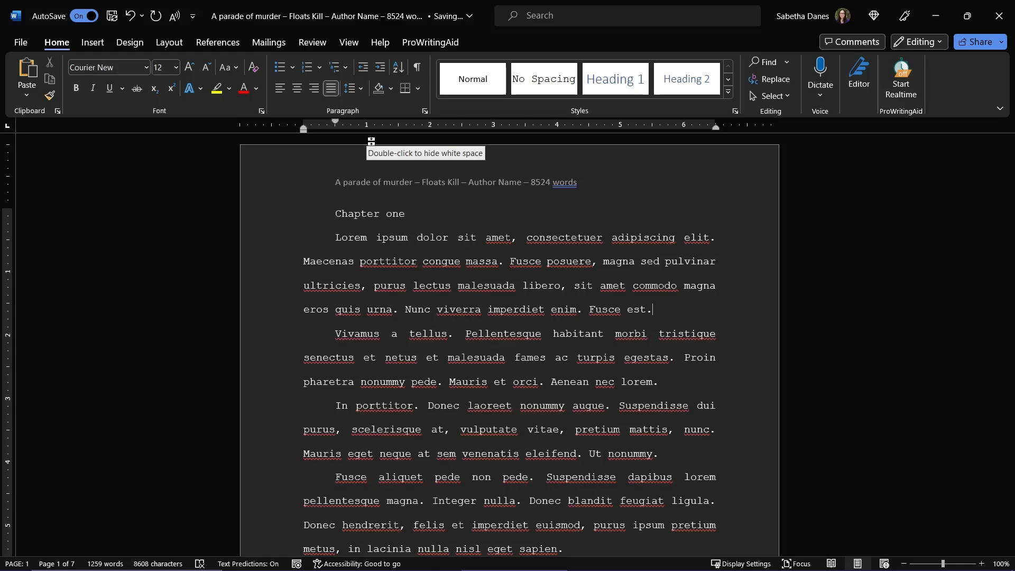
Search the manuscript for "cha" and apply the Heading 1 style to the "Chapter one" title.
key(ctrl+f)
scroll(368, 146, down, 1)
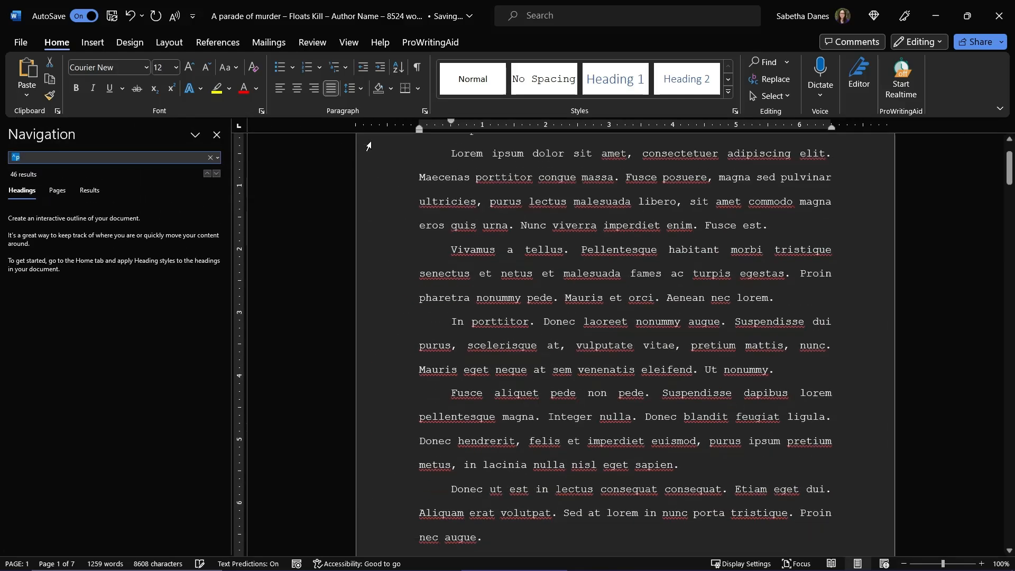
key(BackSpace)
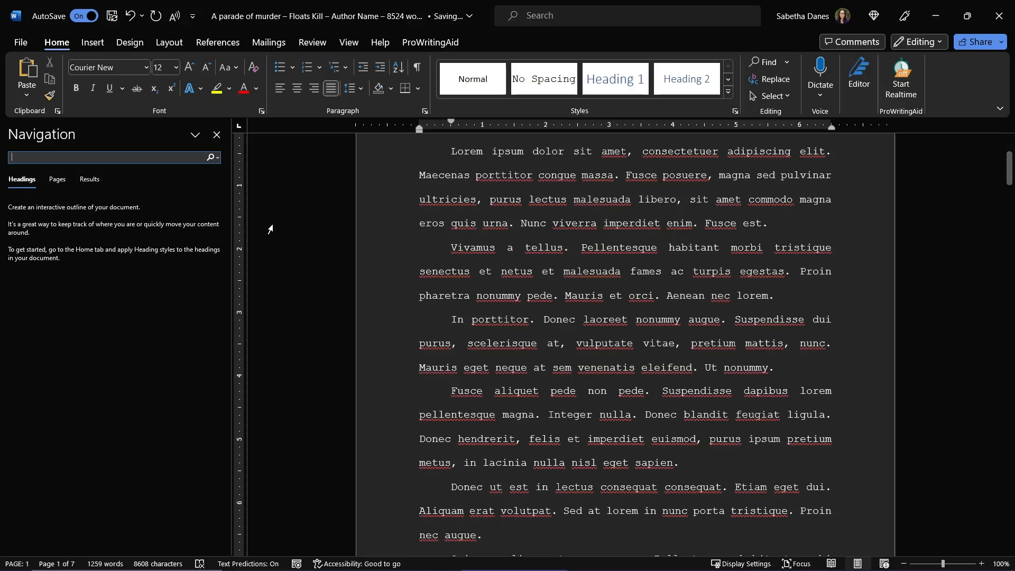
text(cha)
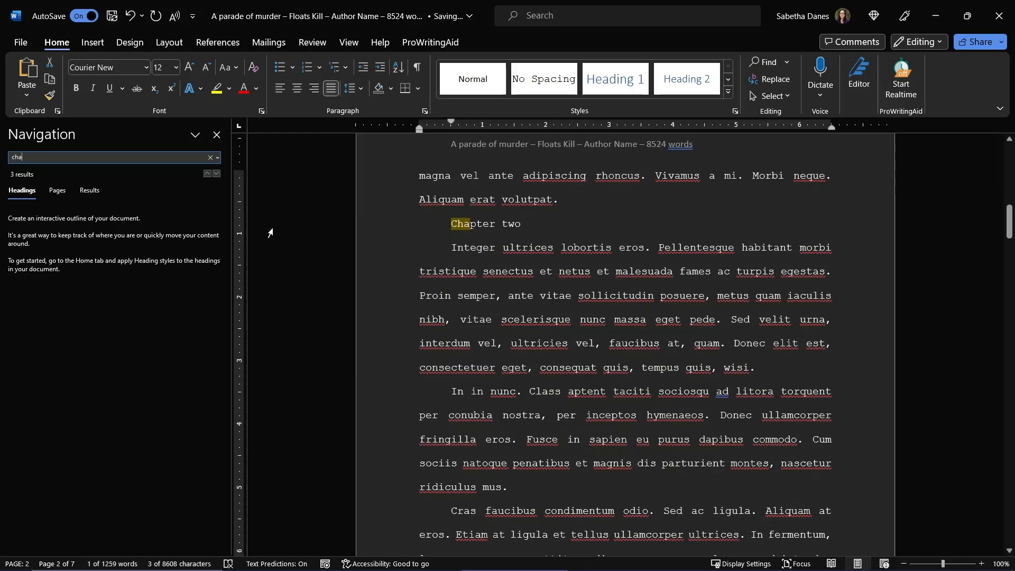
click(207, 174)
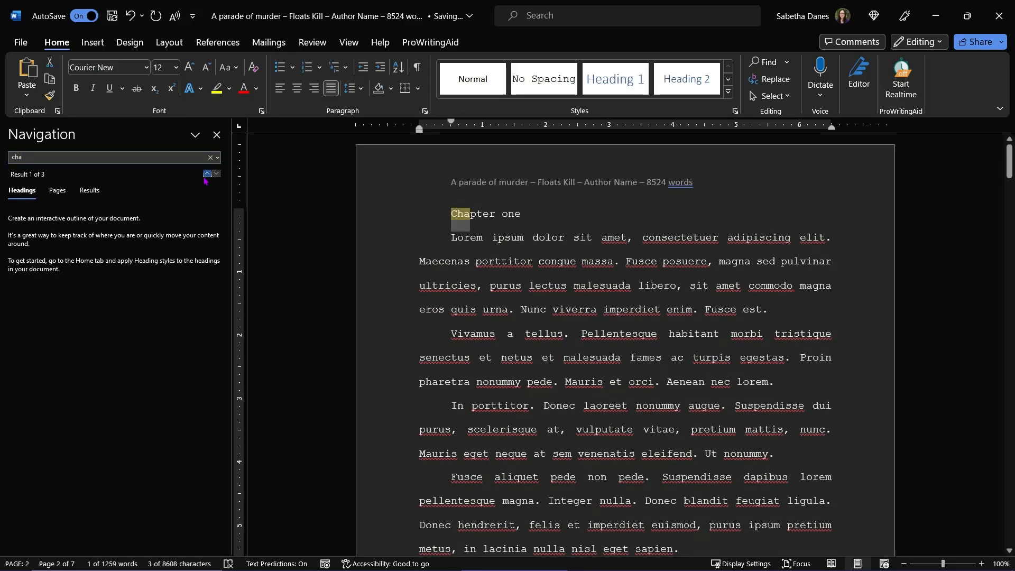
triple_click(527, 215)
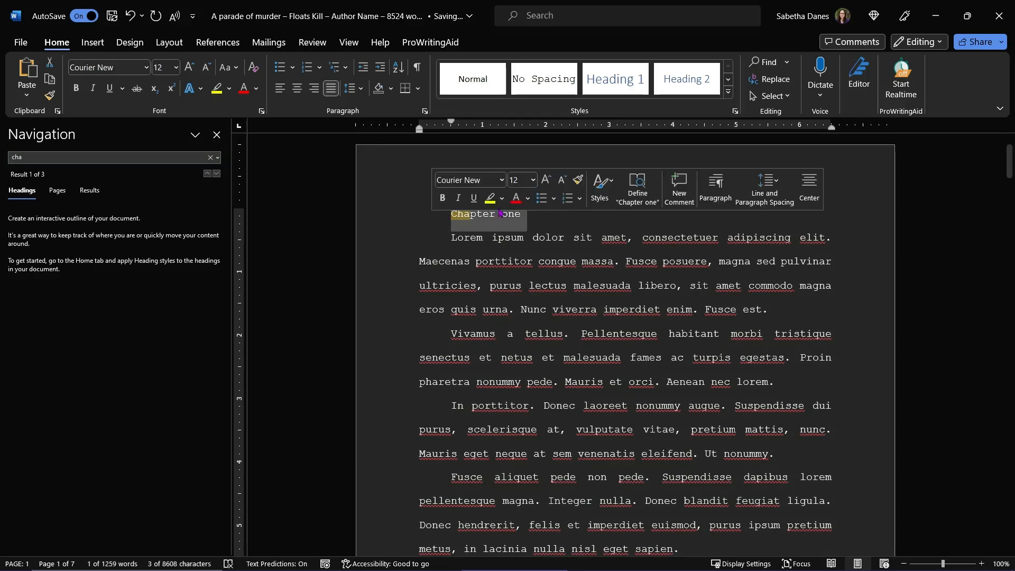
click(611, 79)
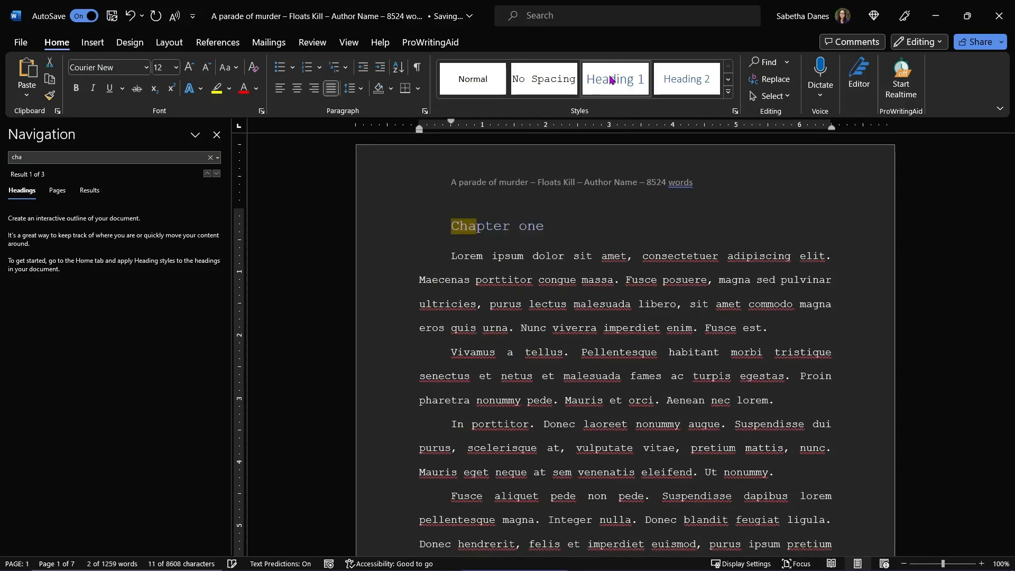
Go to the "Chapter two" search match and apply the Heading 1 style to that title.
click(217, 174)
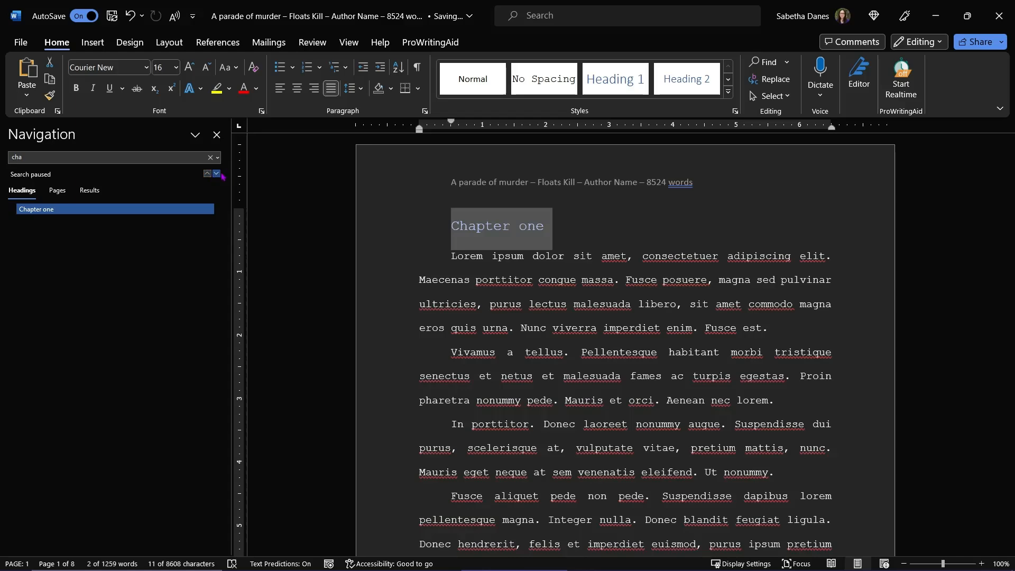
click(217, 174)
drag(523, 227, 453, 234)
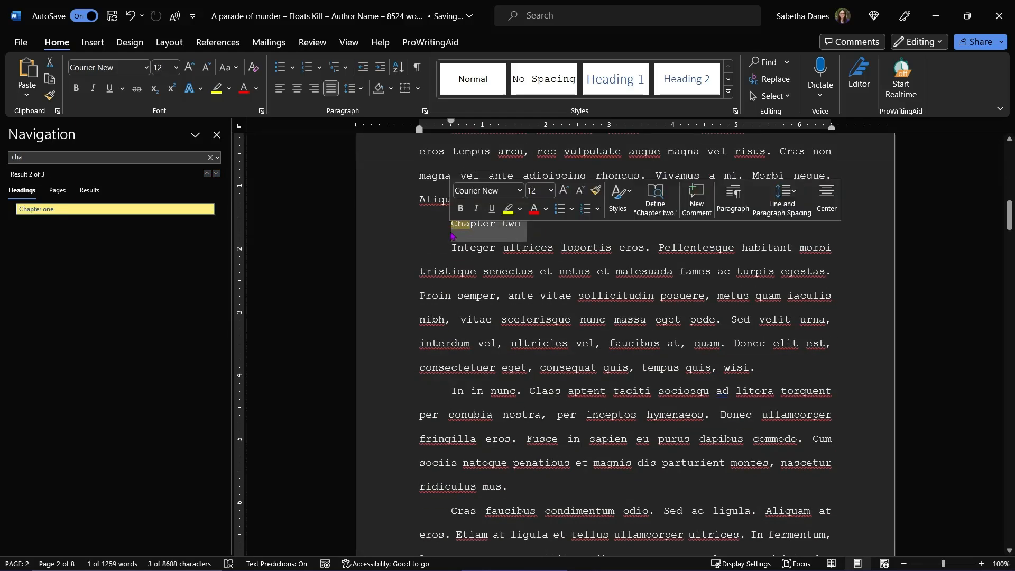
click(627, 78)
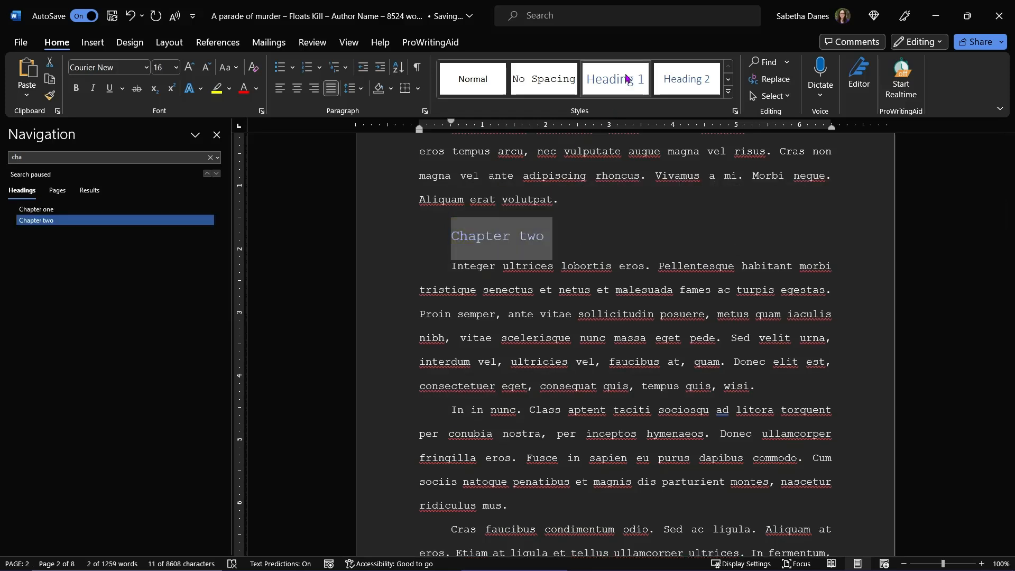
Select the "Chapter one" heading with all its content through the heading outline, and clear the selection.
click(50, 211)
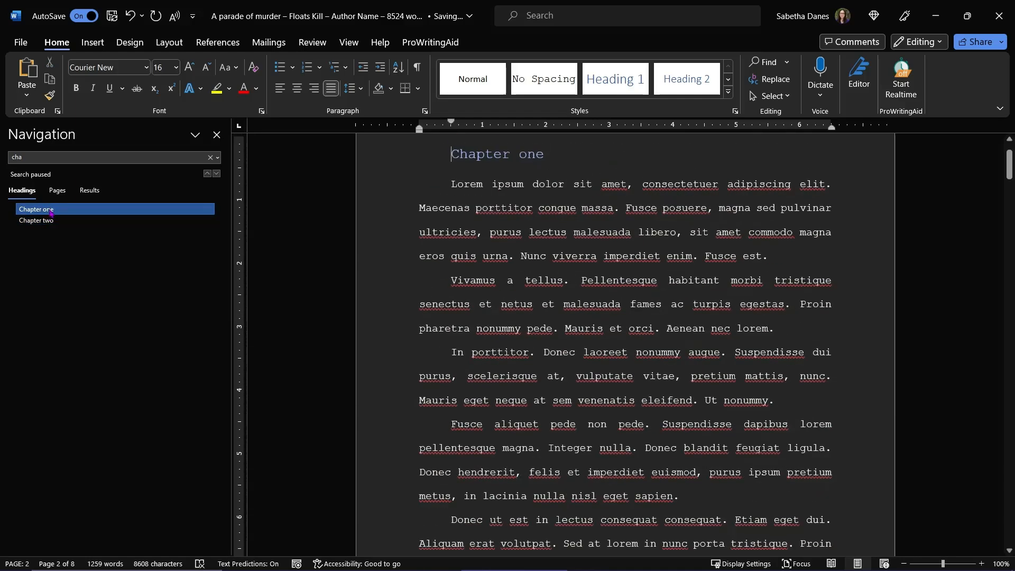
right_click(50, 212)
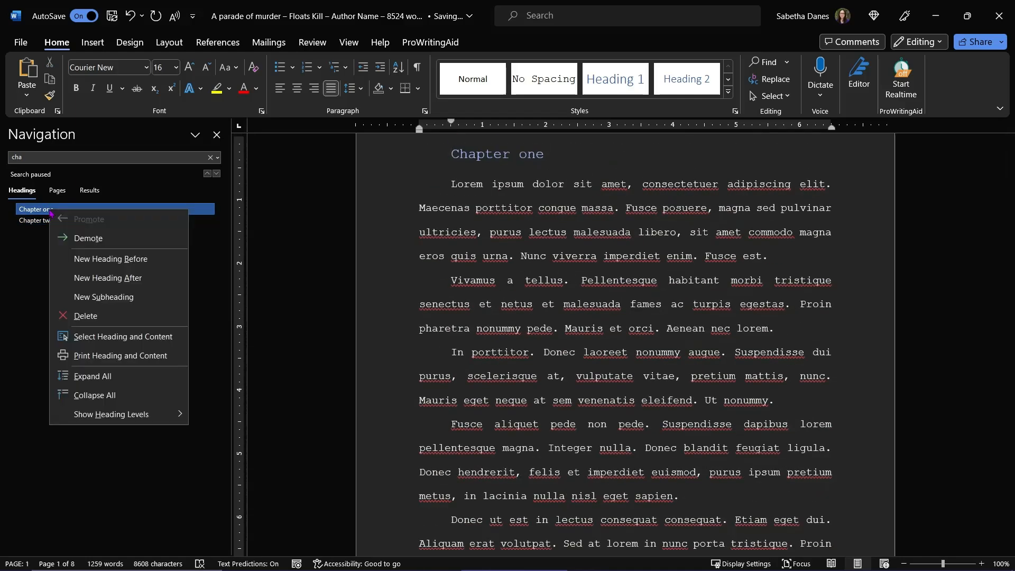
click(137, 341)
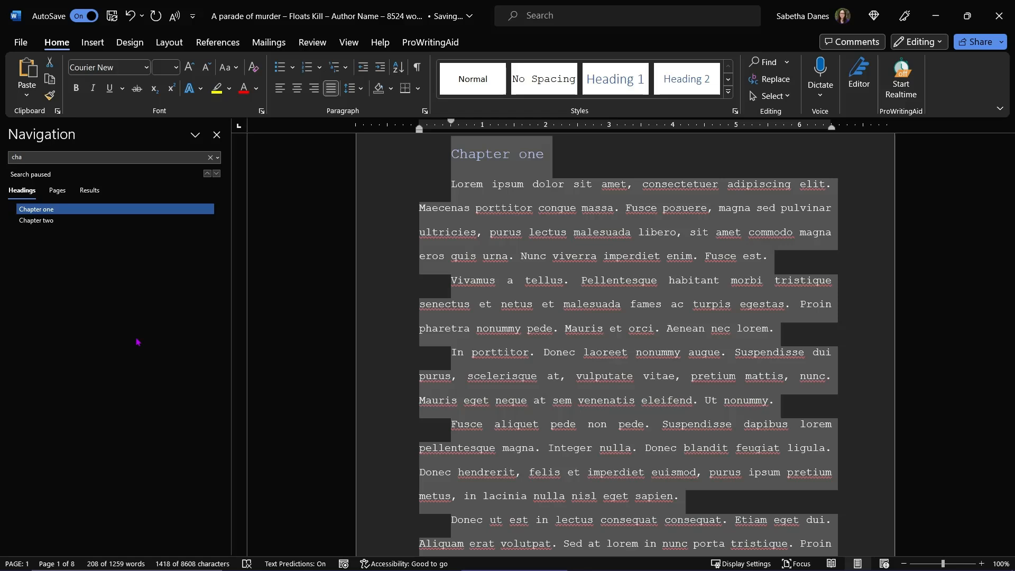
click(569, 170)
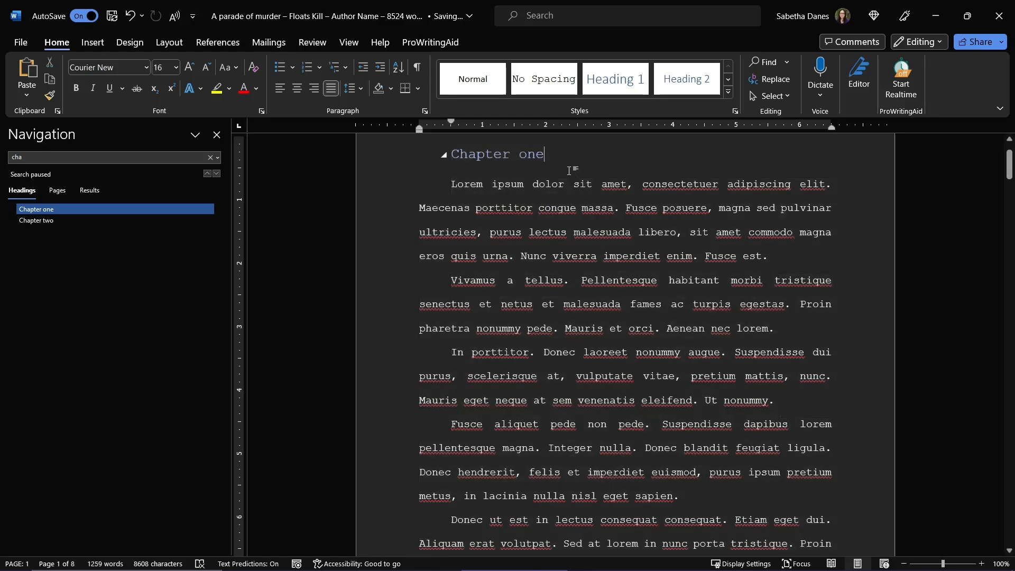
Go to the "Chapter 3" search match and apply the Heading 1 style to that title.
click(217, 174)
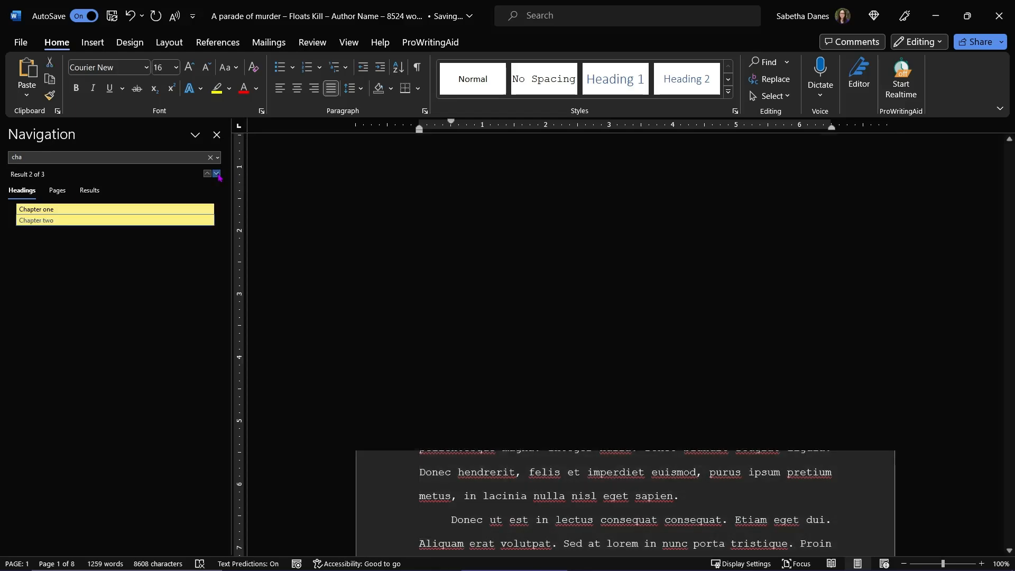
click(217, 174)
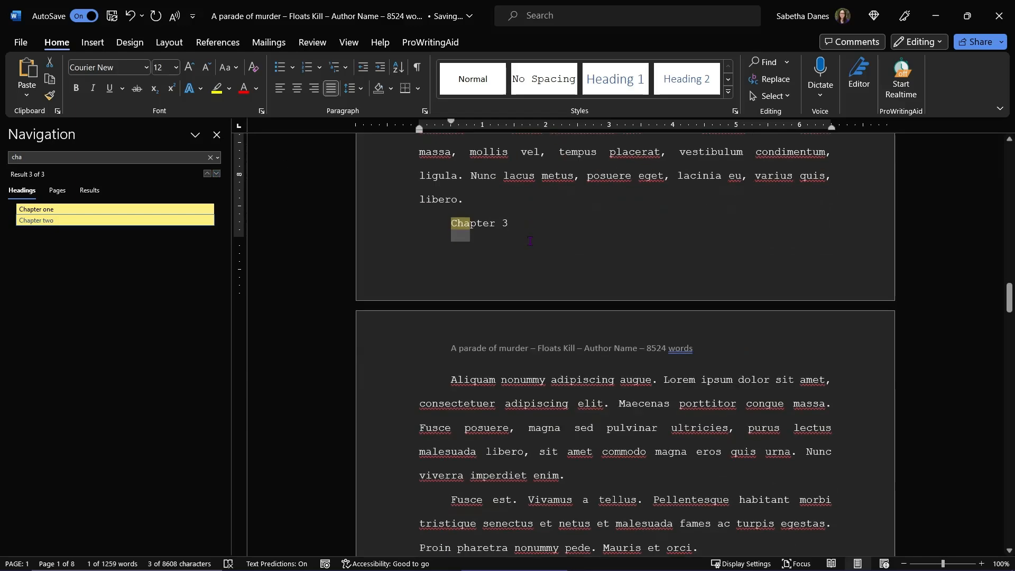
drag(512, 228, 451, 229)
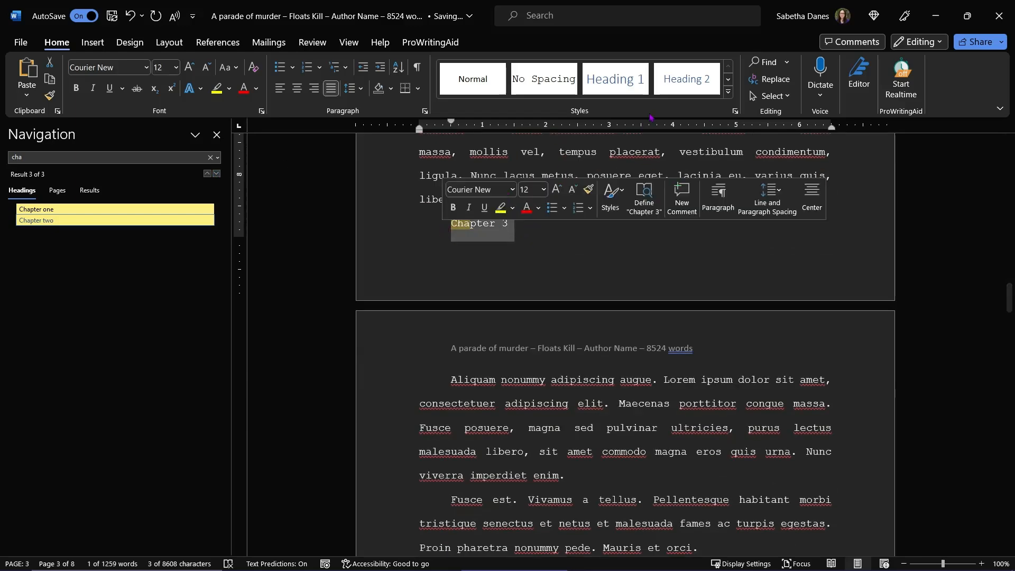
click(622, 79)
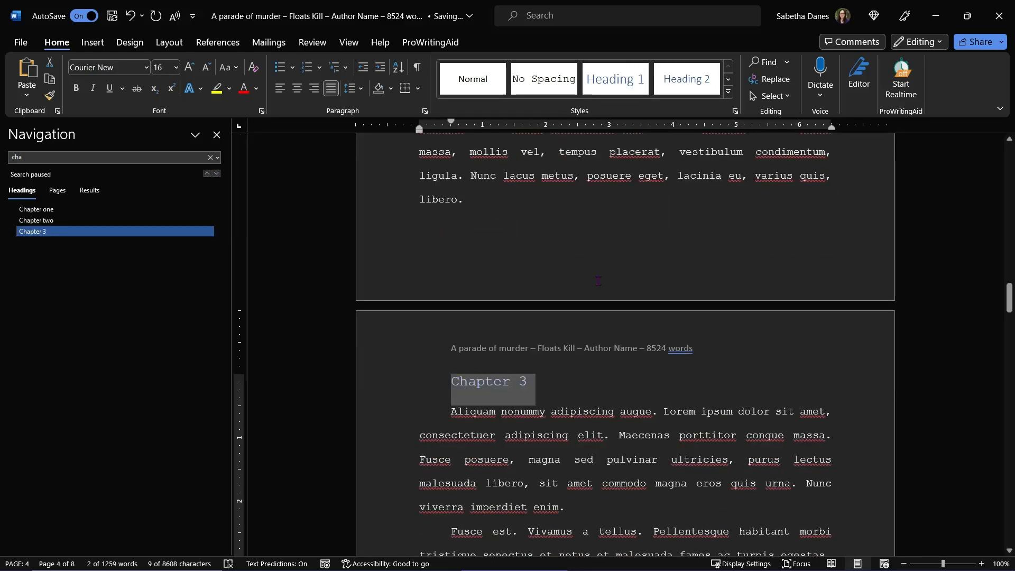
Check the rest of the manuscript after "Chapter 3" for further chapter titles matching "cha".
scroll(598, 390, down, 15)
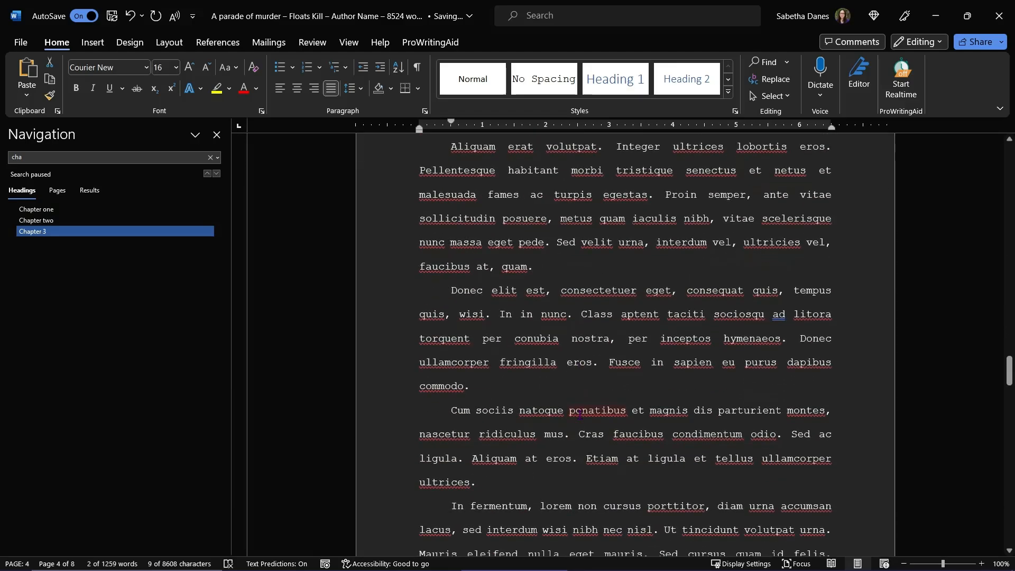
scroll(581, 419, down, 12)
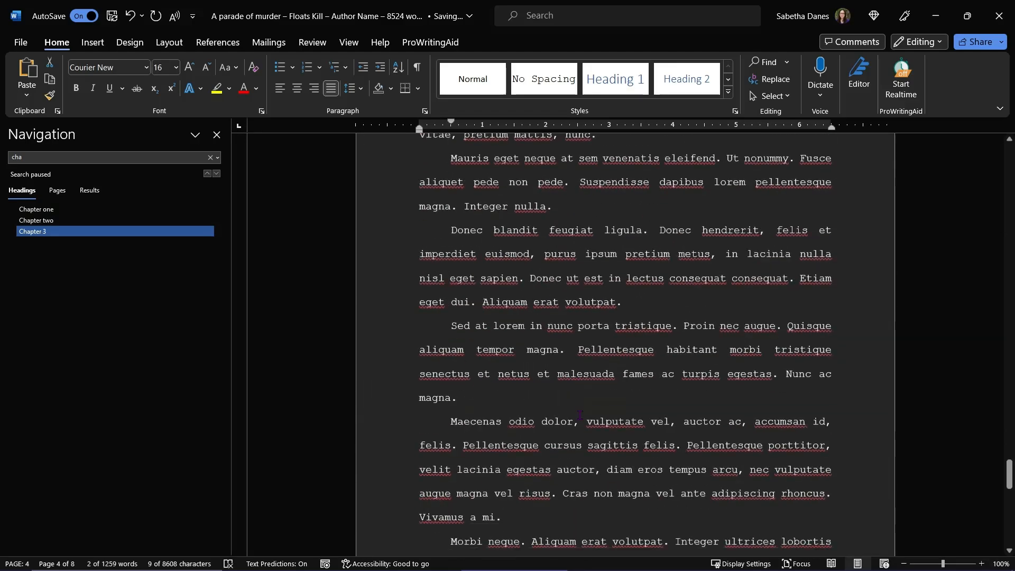
click(217, 174)
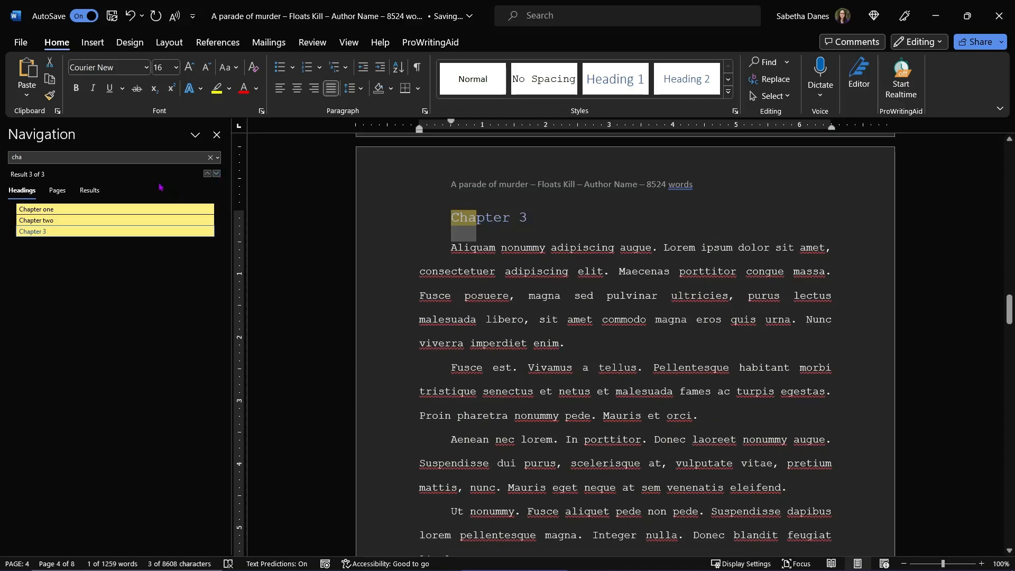
click(37, 157)
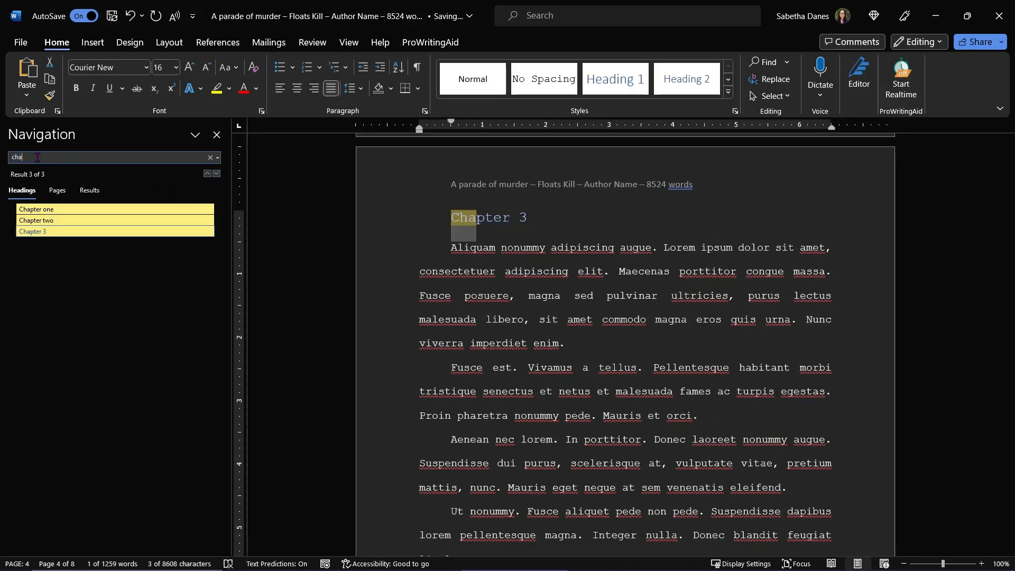
Search the manuscript for "*" and respace the first scene break as "* * *".
key(BackSpace)
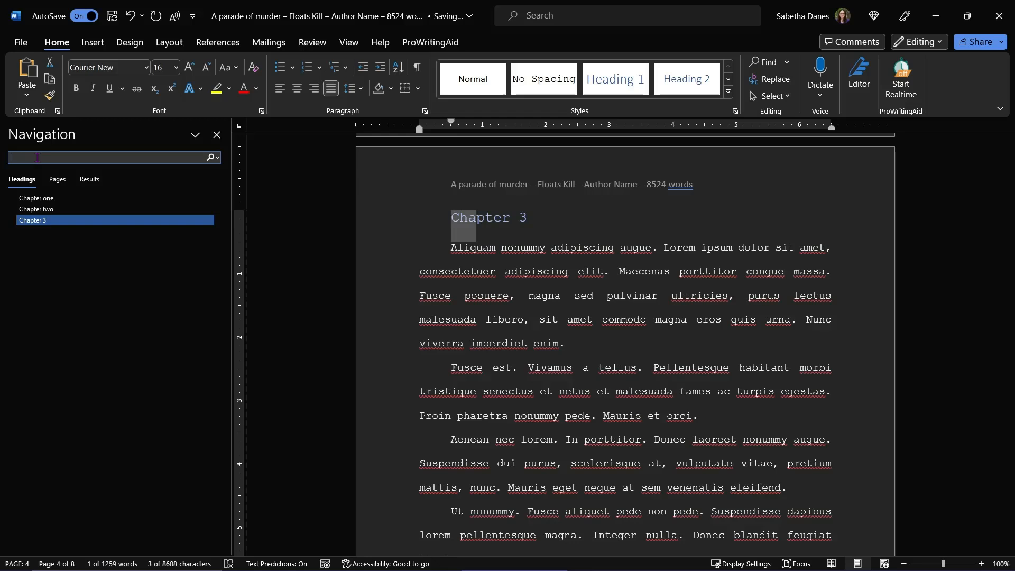
text(*)
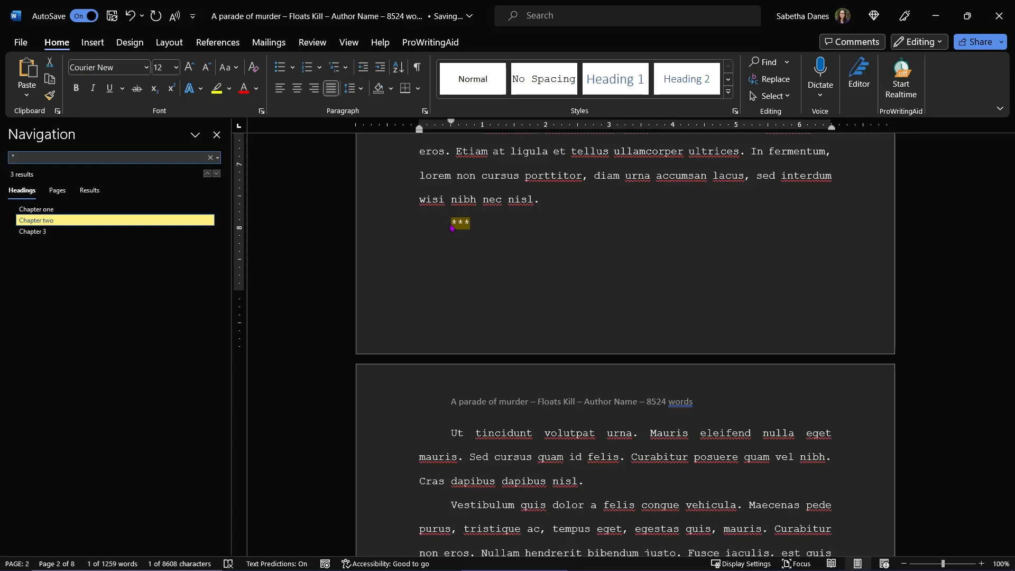
click(548, 252)
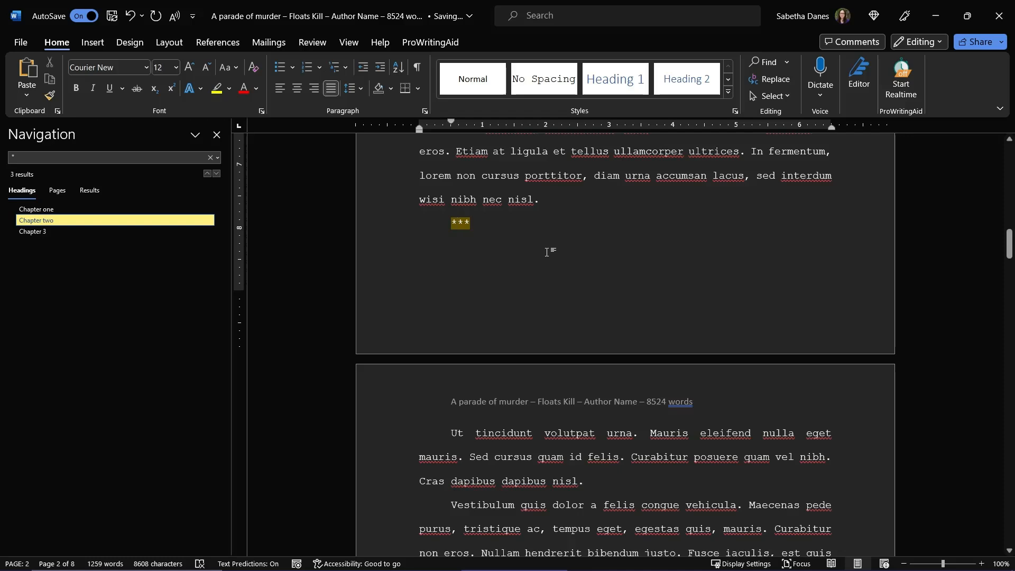
key(Right)
key(Right)
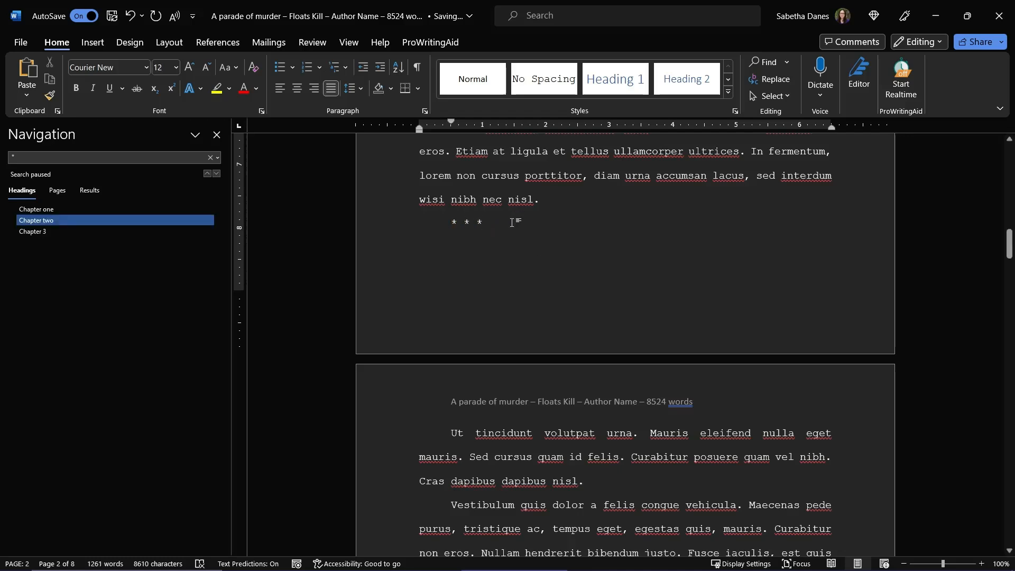
Center the respaced "* * *" scene break on page 2.
drag(489, 227, 442, 226)
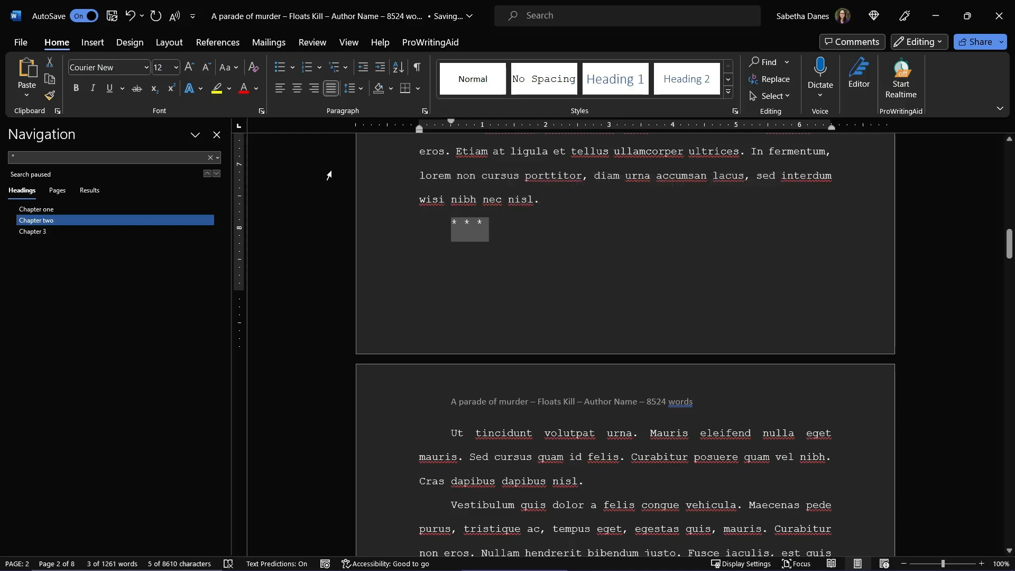
click(298, 93)
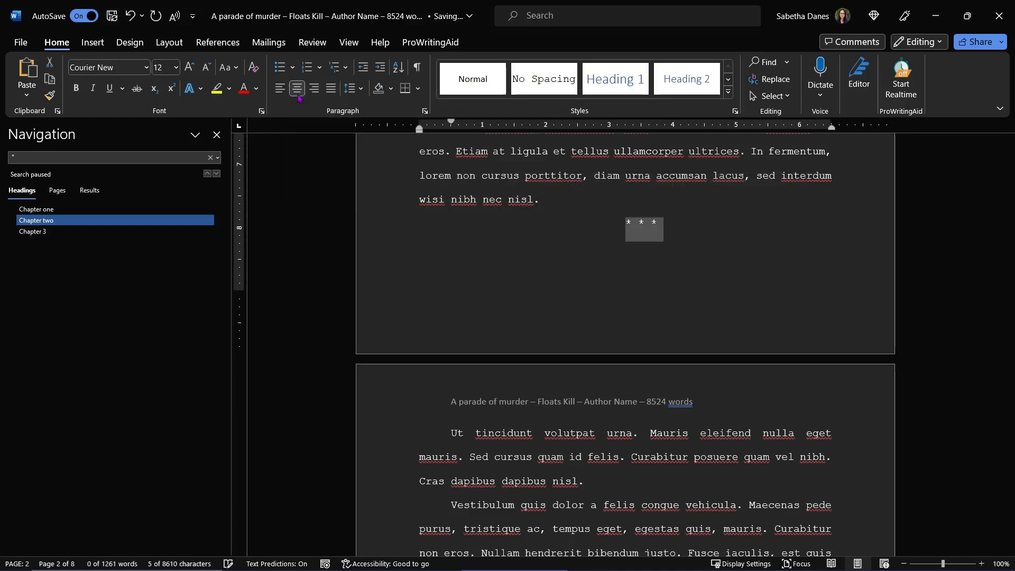
click(675, 235)
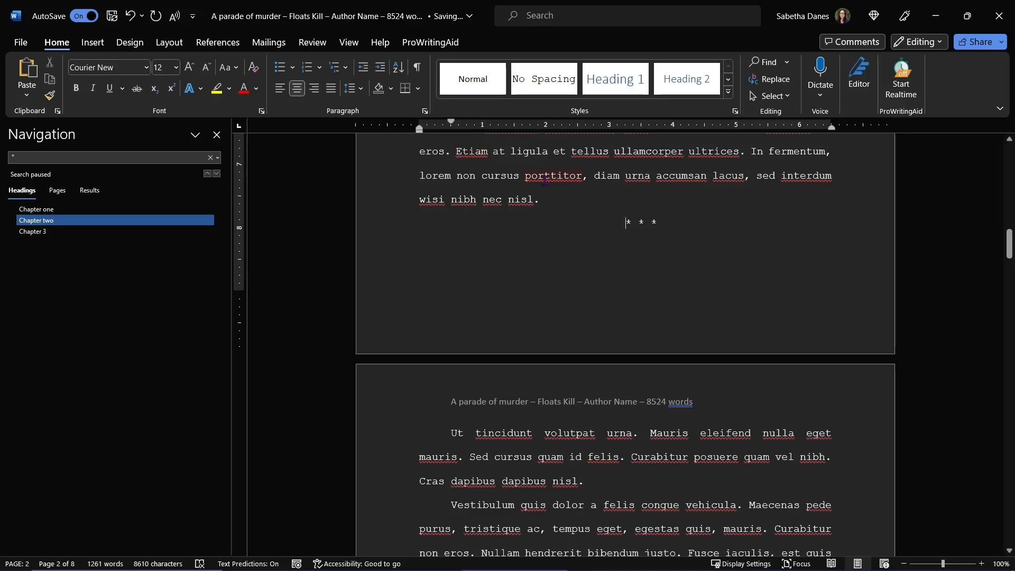
key(BackSpace)
key(Return)
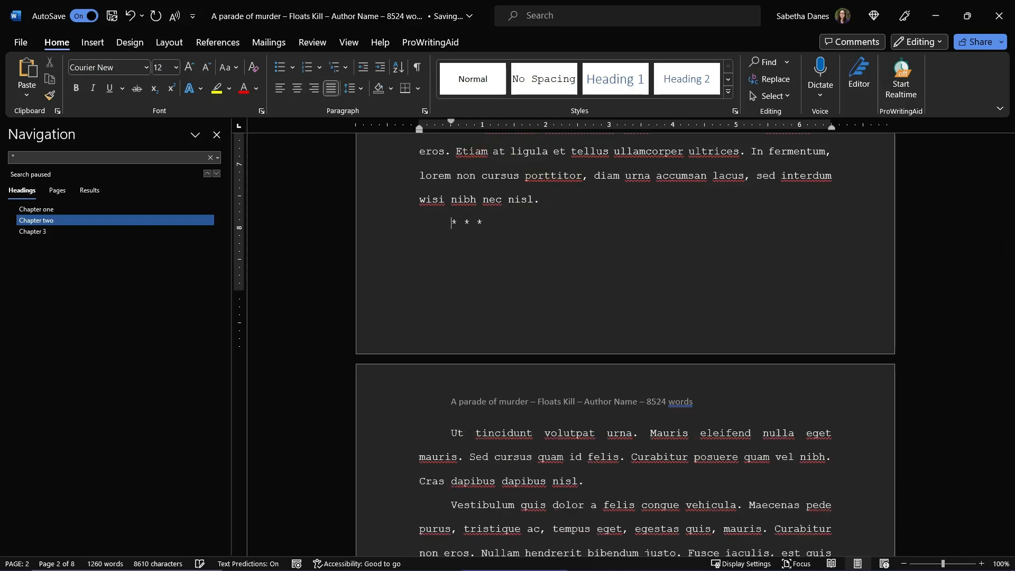
key(BackSpace)
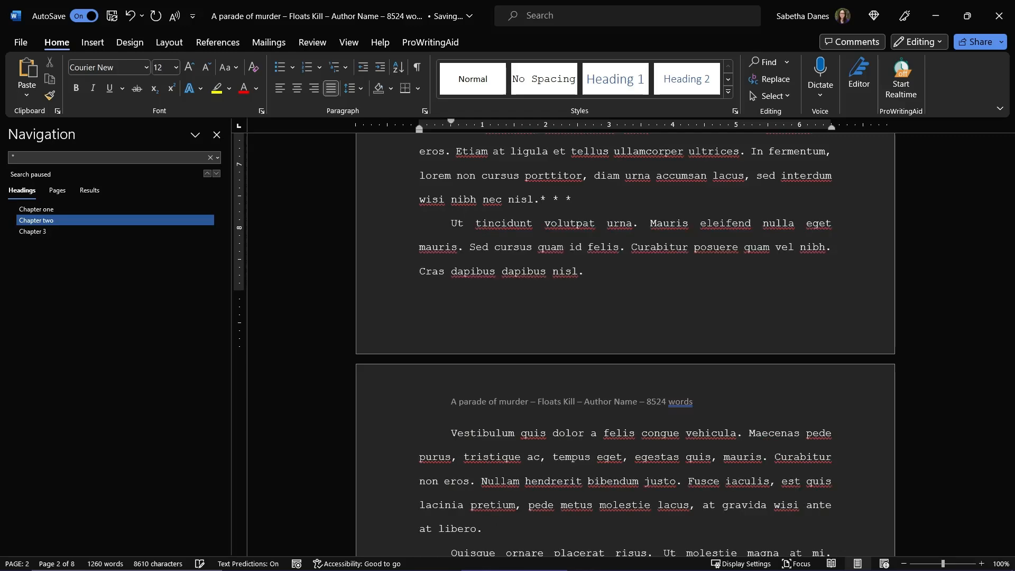
key(Return)
key(BackSpace)
key(Return)
key(BackSpace)
key(Return)
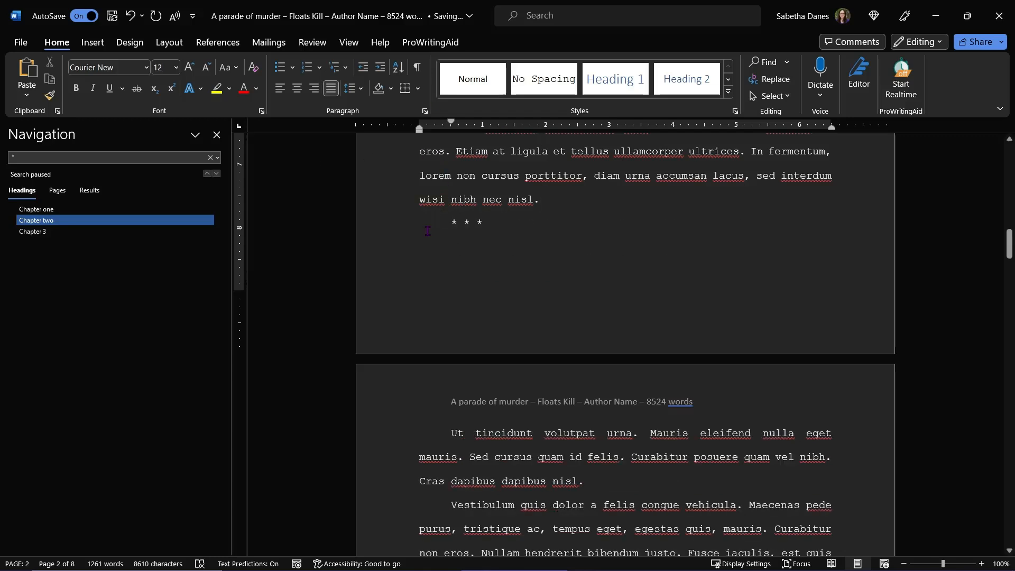
click(426, 112)
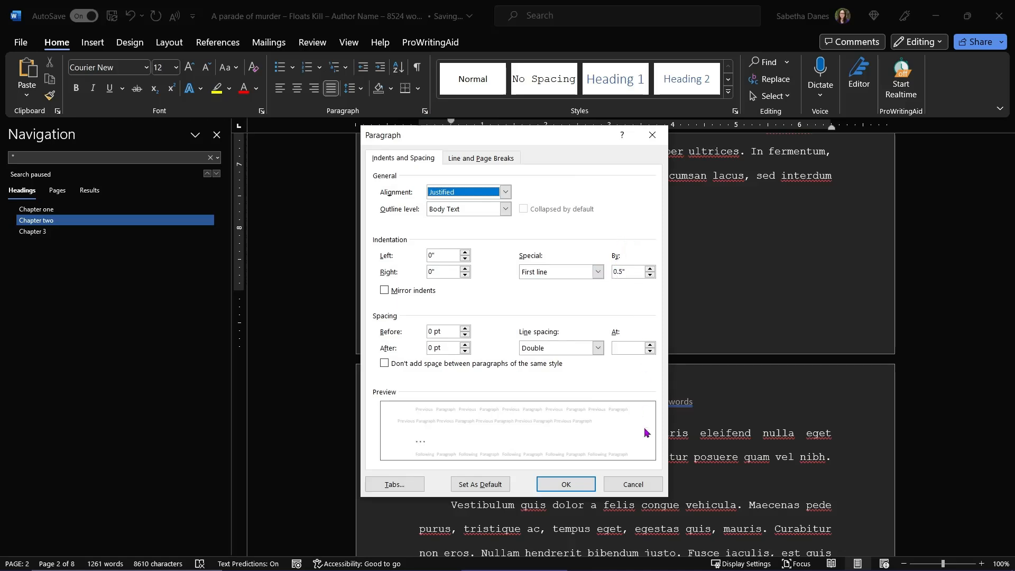
click(608, 484)
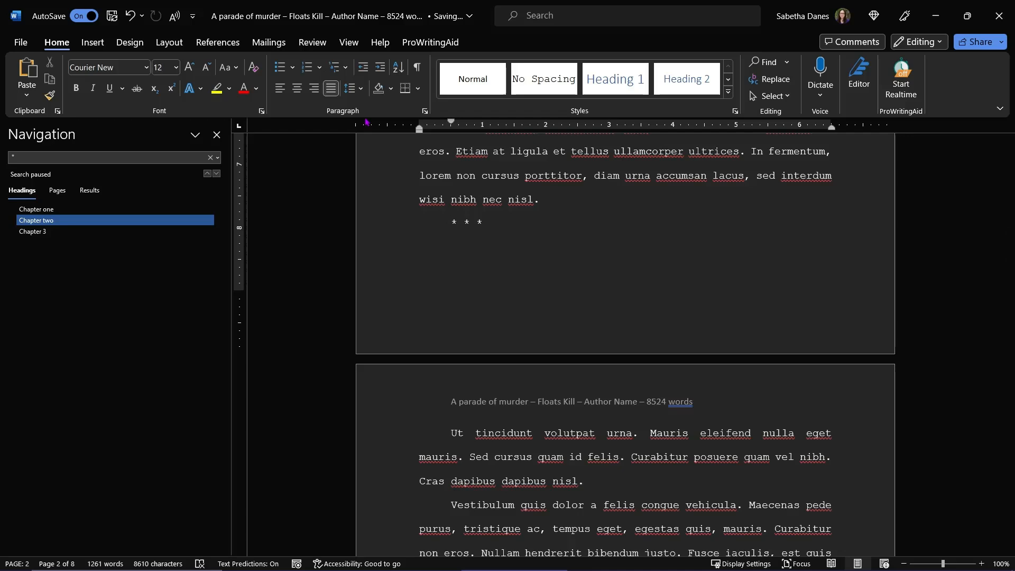
Center the page 2 scene break and add a single blank line before and after it.
click(299, 90)
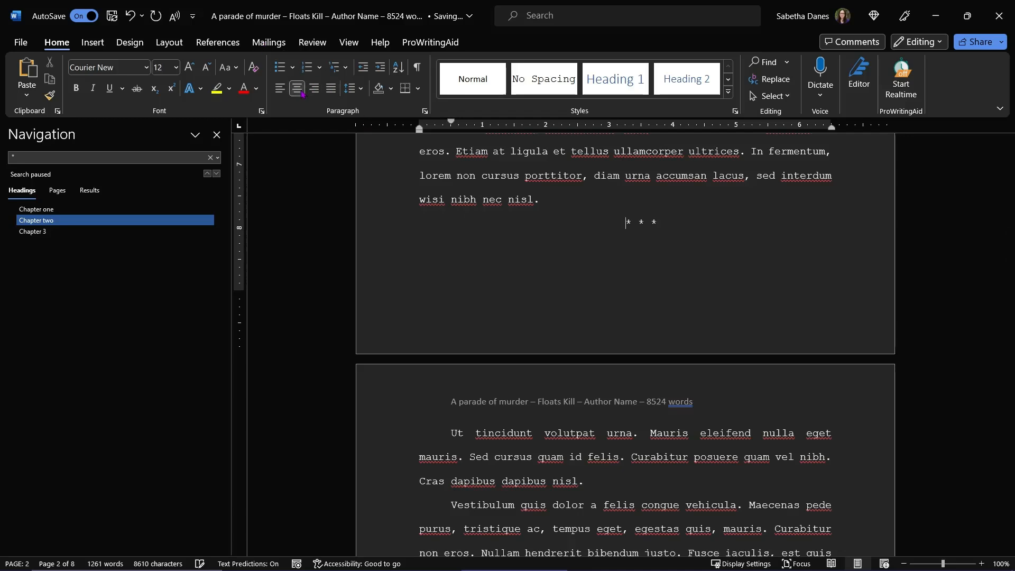
click(622, 206)
key(Return)
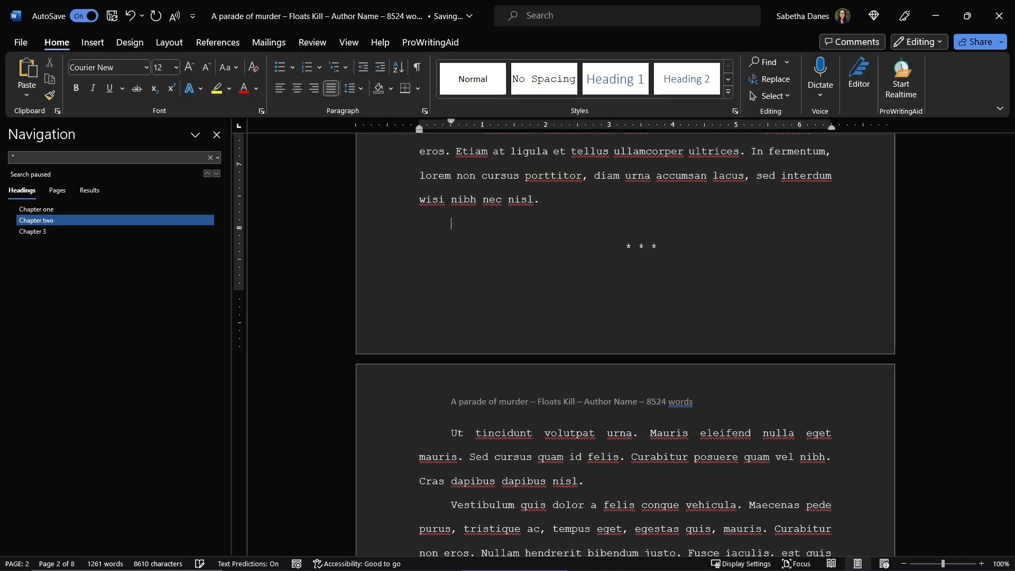
key(ctrl+e)
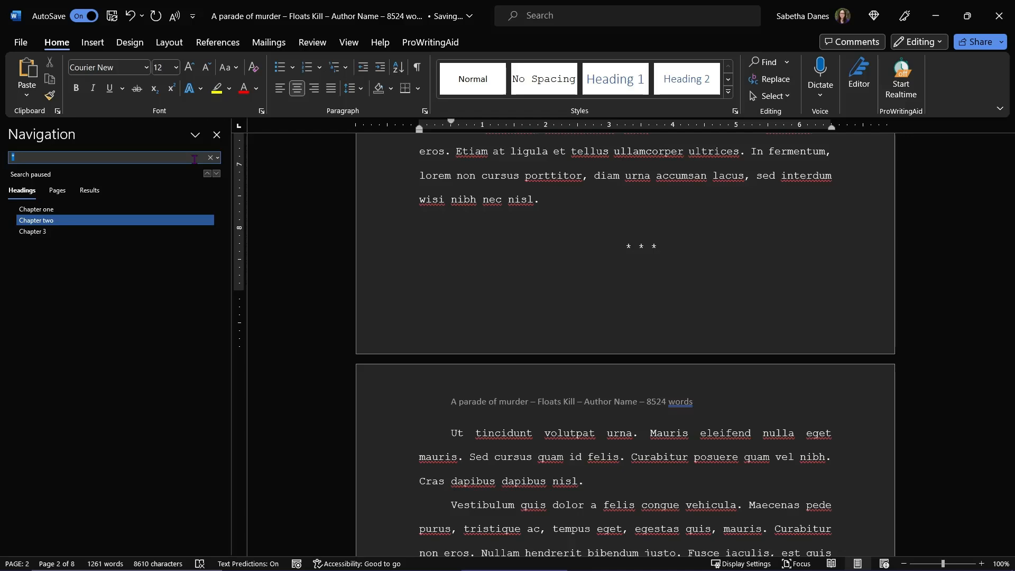
Search for the ellipsis symbol "…" and replace it after "In hac habitasse platea" with spaced dots ". . .".
click(217, 158)
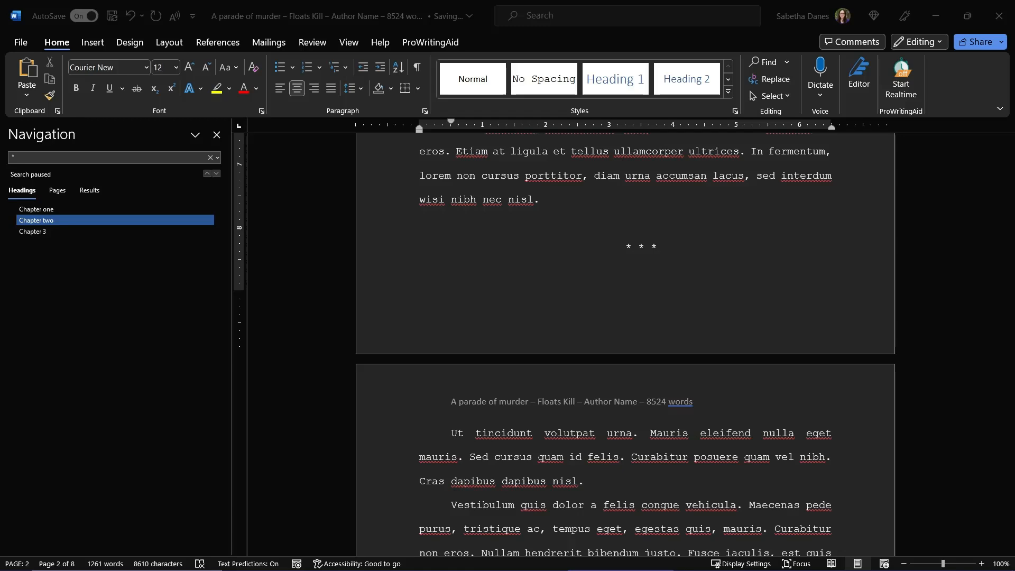
click(137, 157)
click(136, 154)
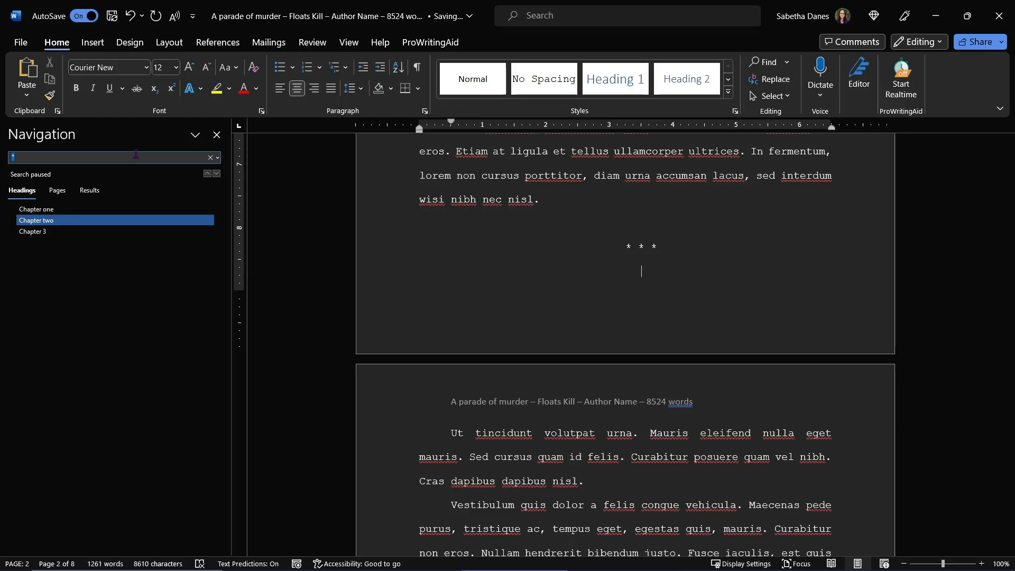
text(…)
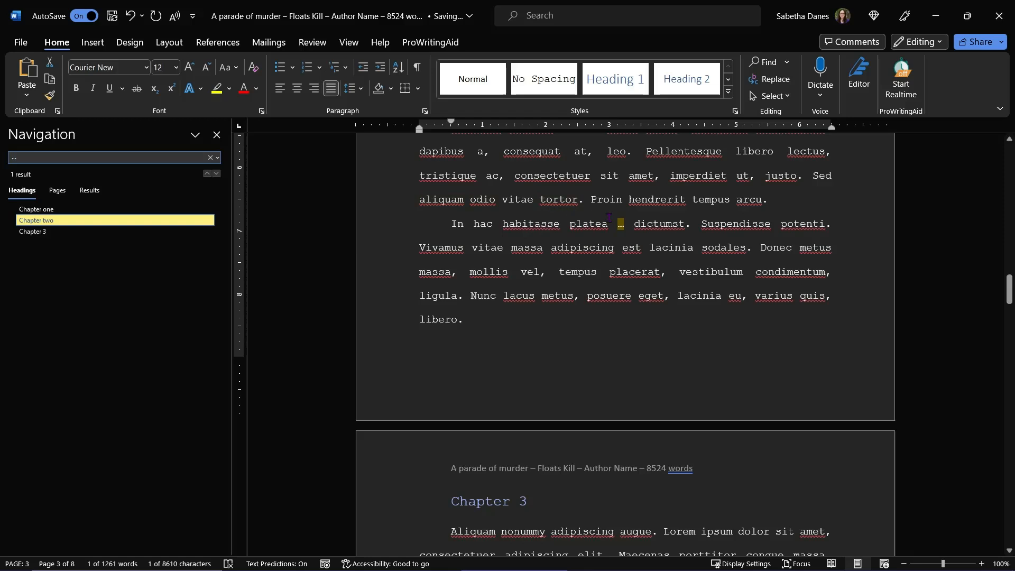
click(639, 233)
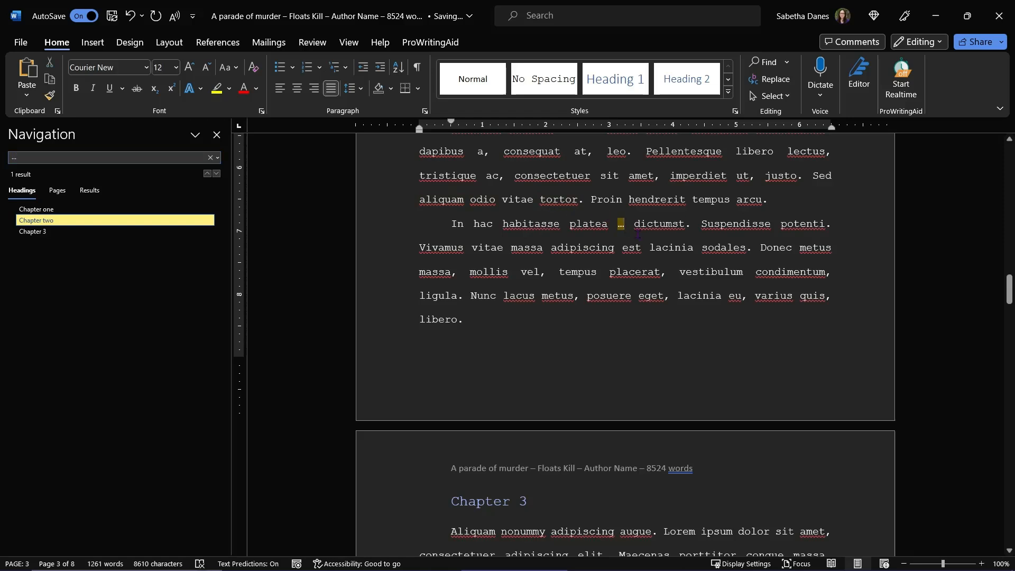
key(BackSpace)
text(. . )
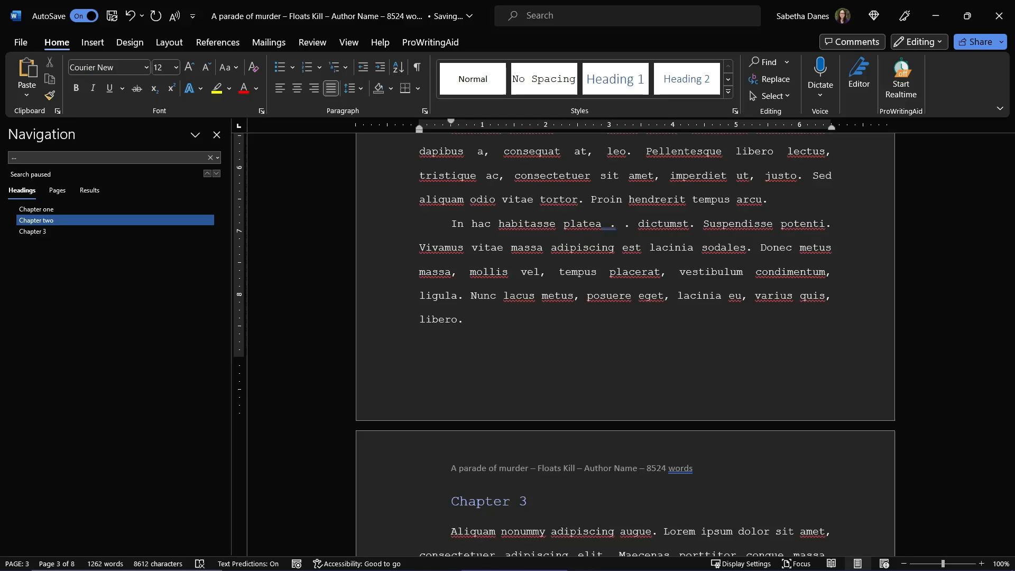
text(.)
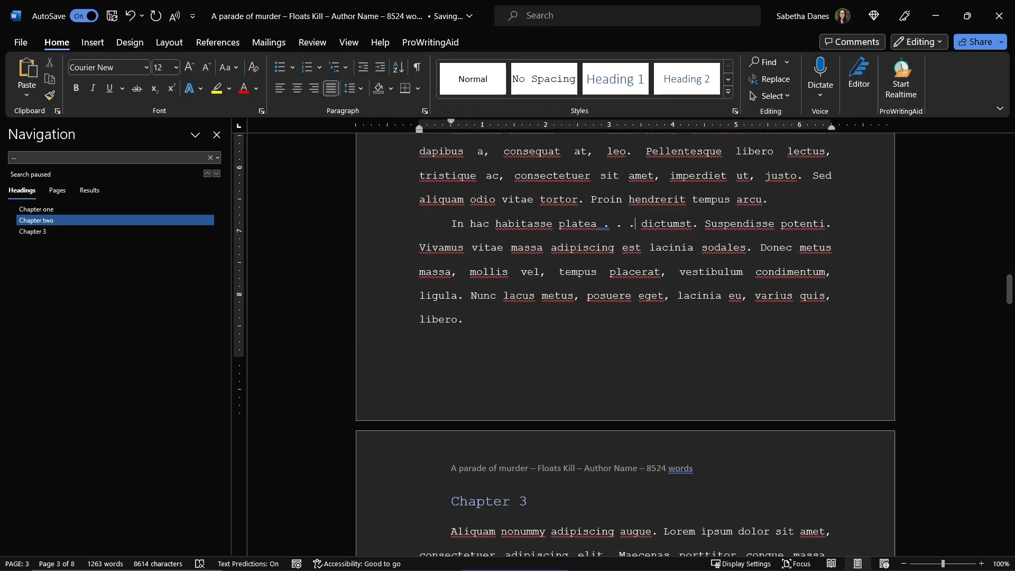
Replace the period after "libero" before Chapter 3 with a space and ". . .?”".
click(936, 16)
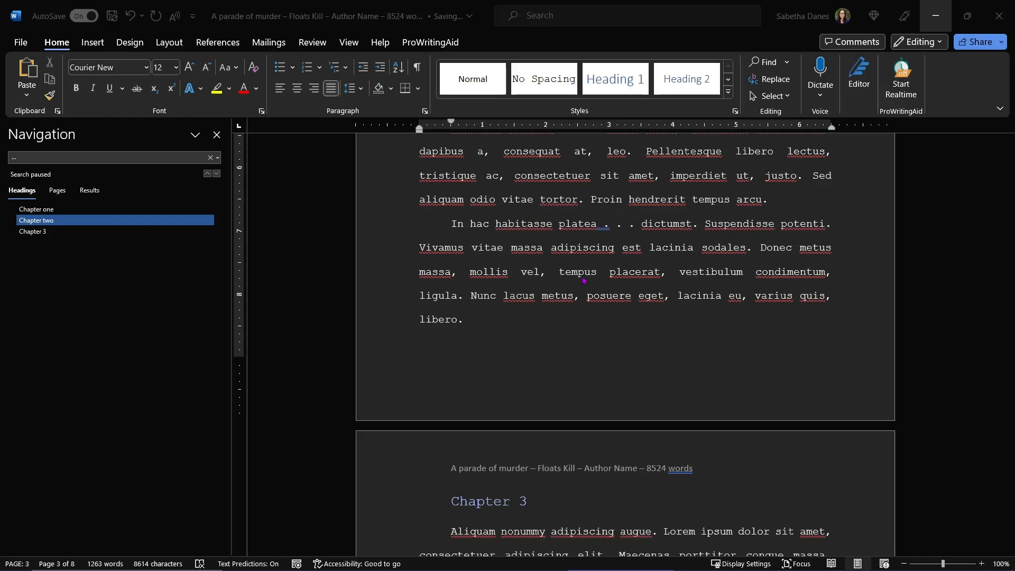
click(463, 321)
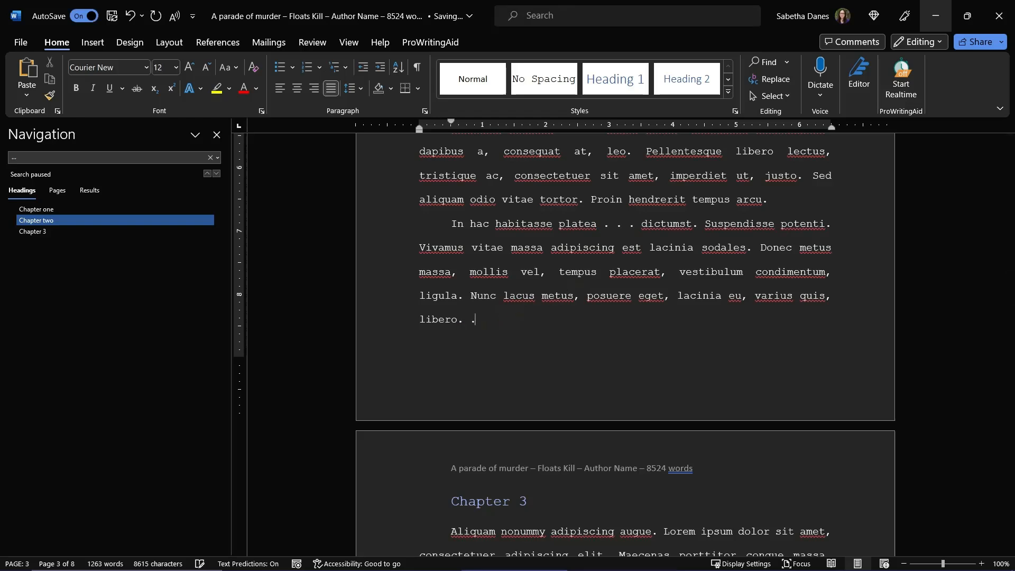
text(. .?)
key(Left)
key(Left)
key(Left)
key(Left)
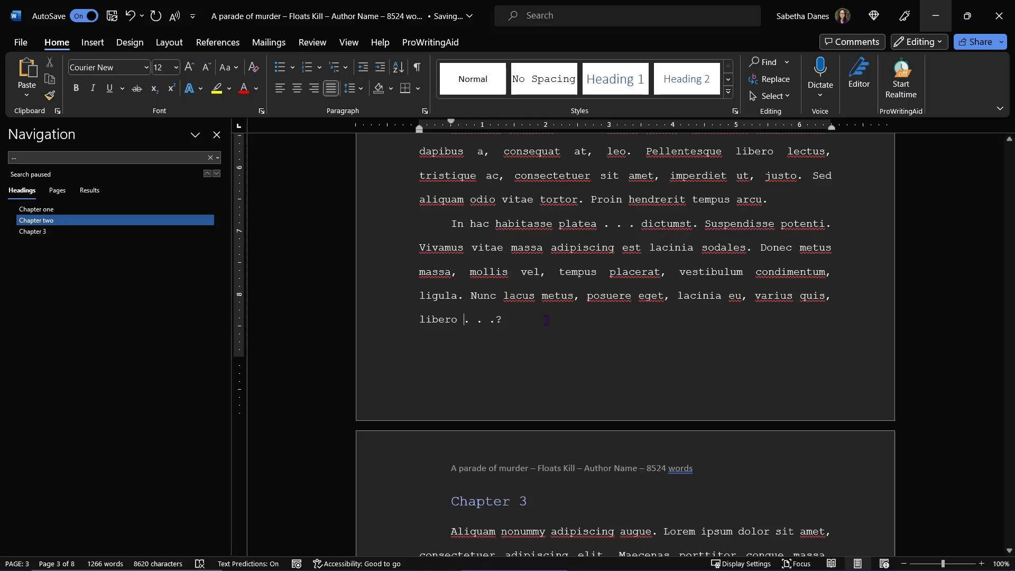
text(”)
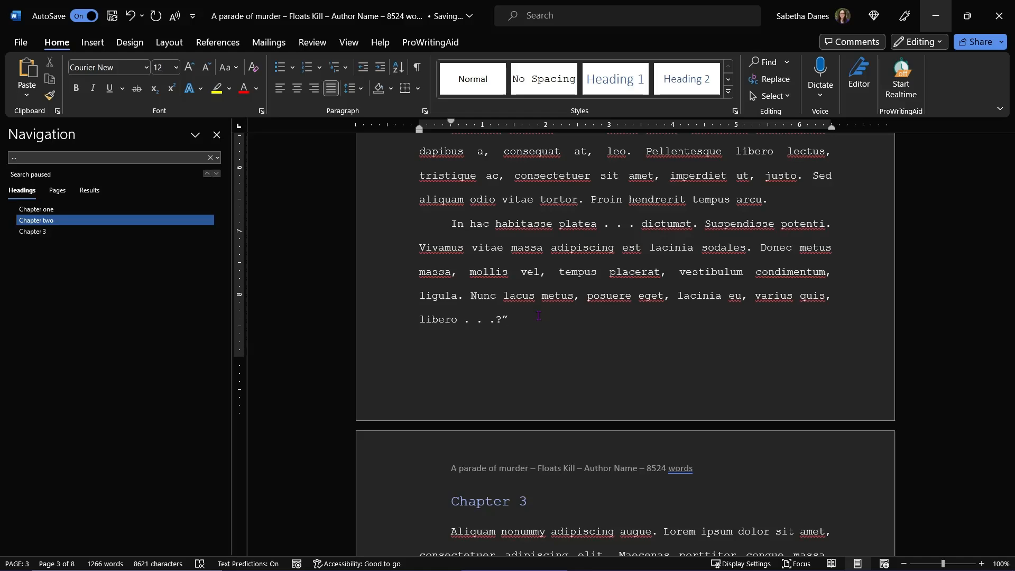
At the end of the manuscript, add a "* * *" scene break and the line "Author bio – a single link" below it.
scroll(539, 316, down, 15)
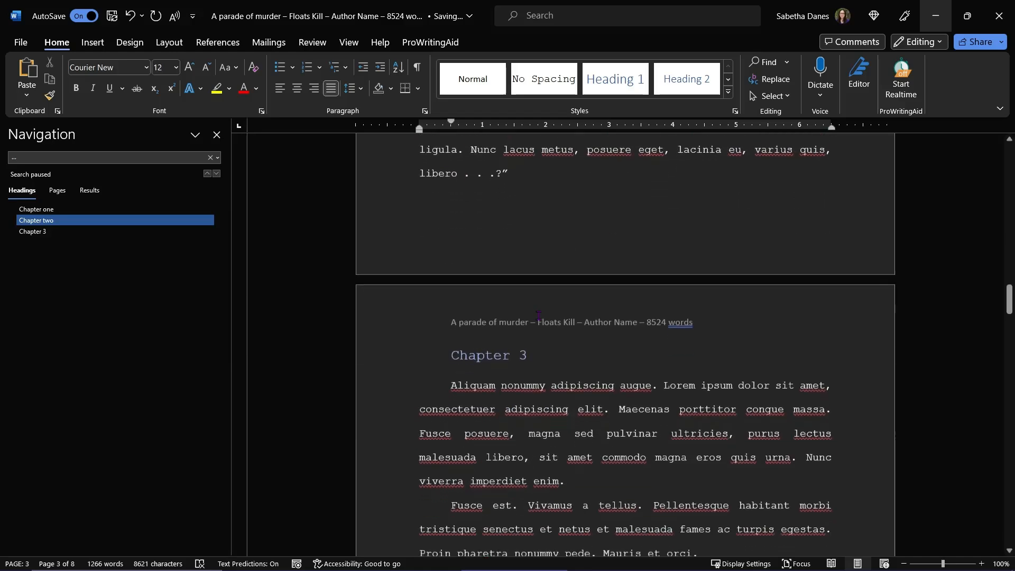
scroll(539, 320, down, 5)
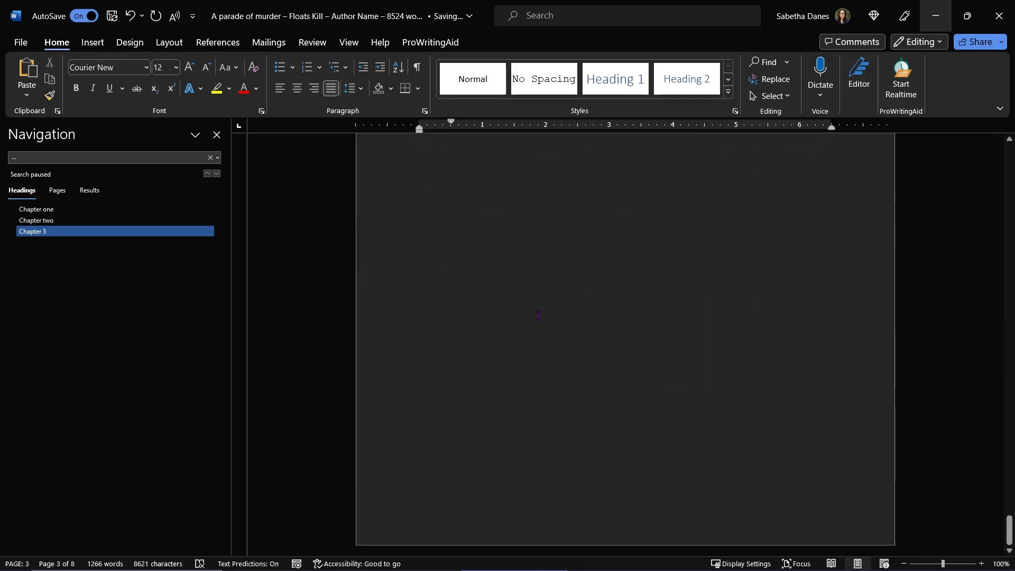
key(ctrl+End)
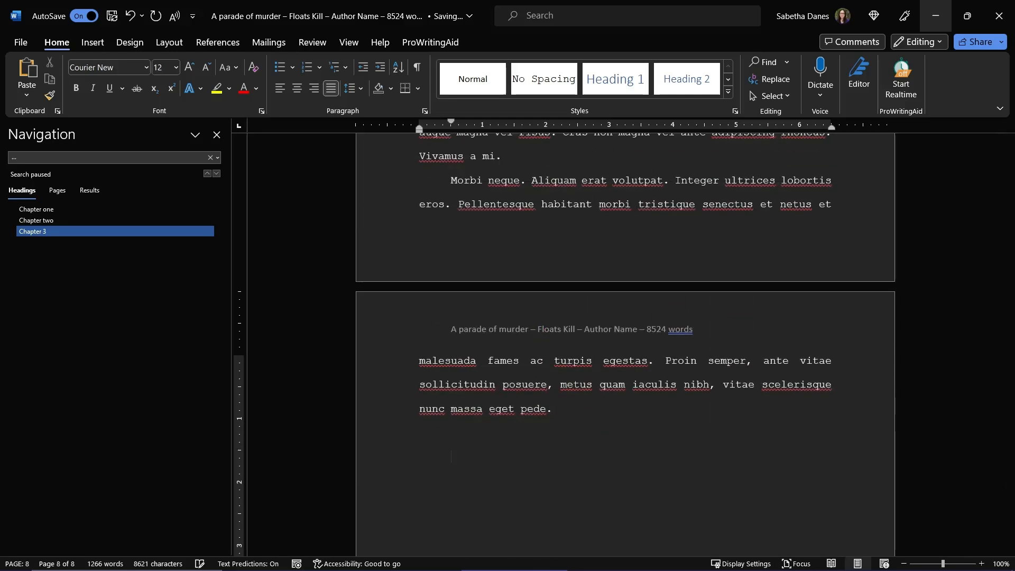
text(d)
key(BackSpace)
text(* * *)
key(Return)
text(Author)
text( bio)
text( - a)
text( single link)
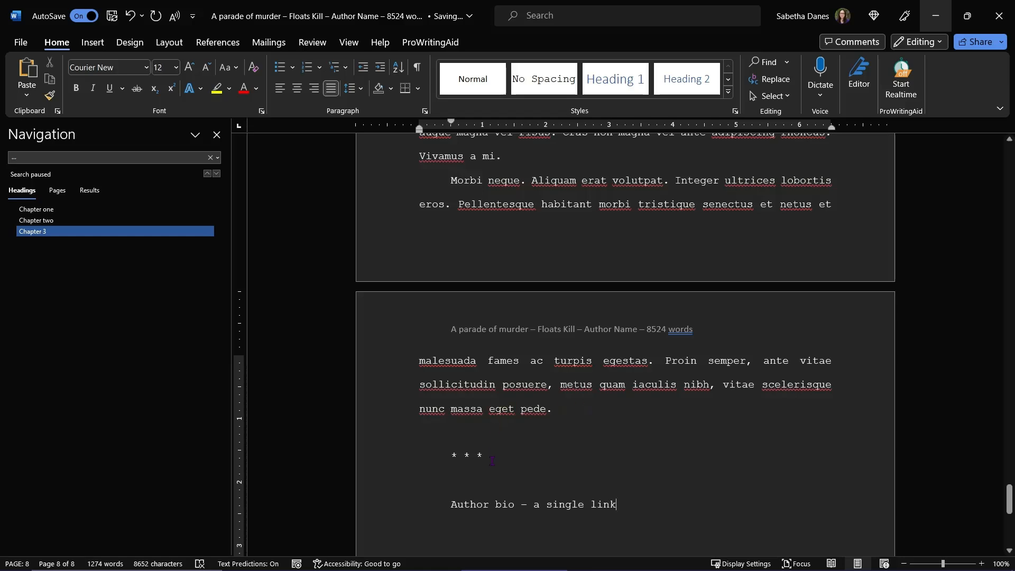
Center the "* * *" scene break above the author bio line.
drag(491, 461, 450, 460)
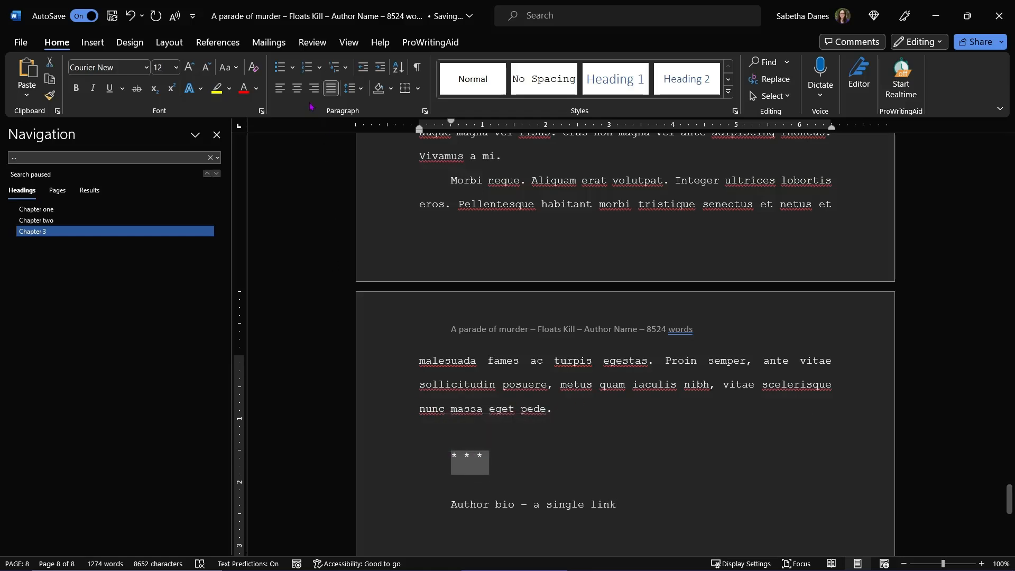
click(297, 88)
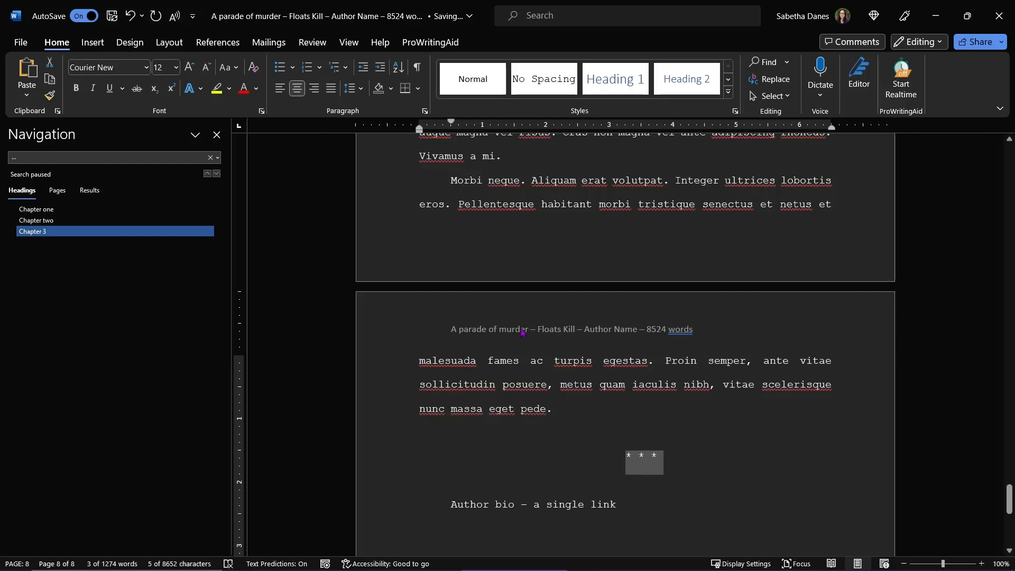
click(675, 471)
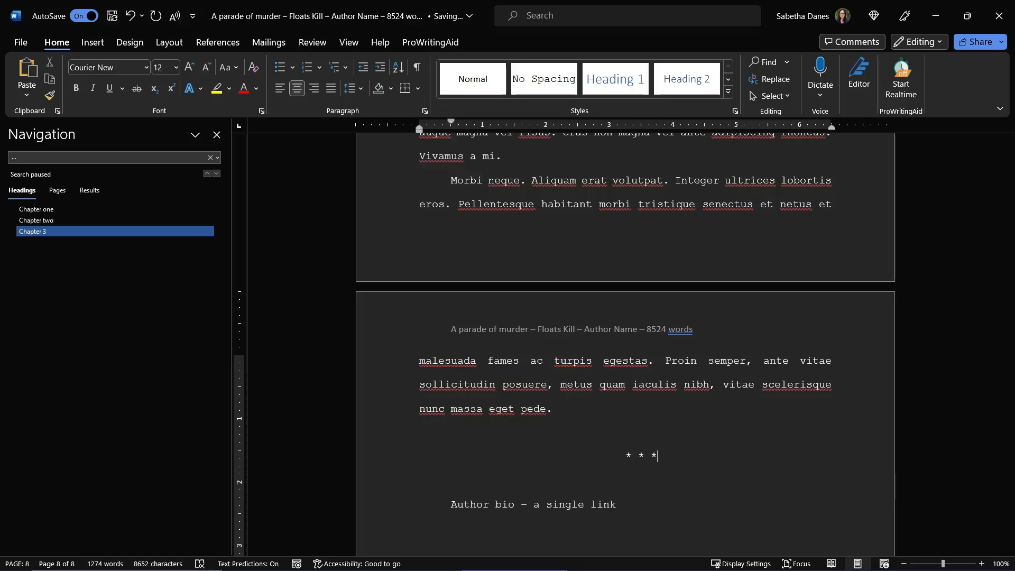
Switch to the browser and review the email, file title and formatting rules on the Aconite Cafe submissions page.
key(alt+Tab)
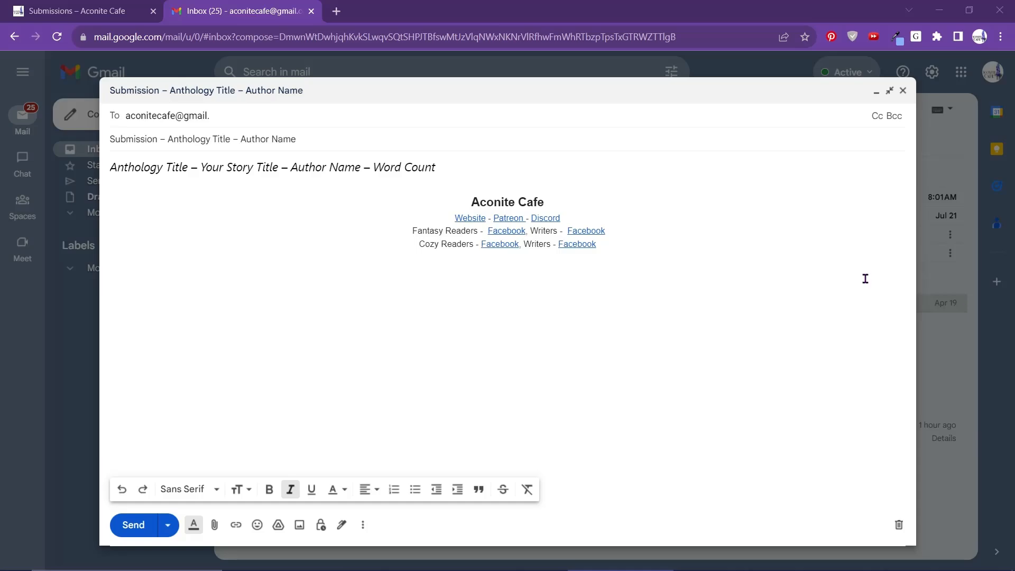
click(119, 13)
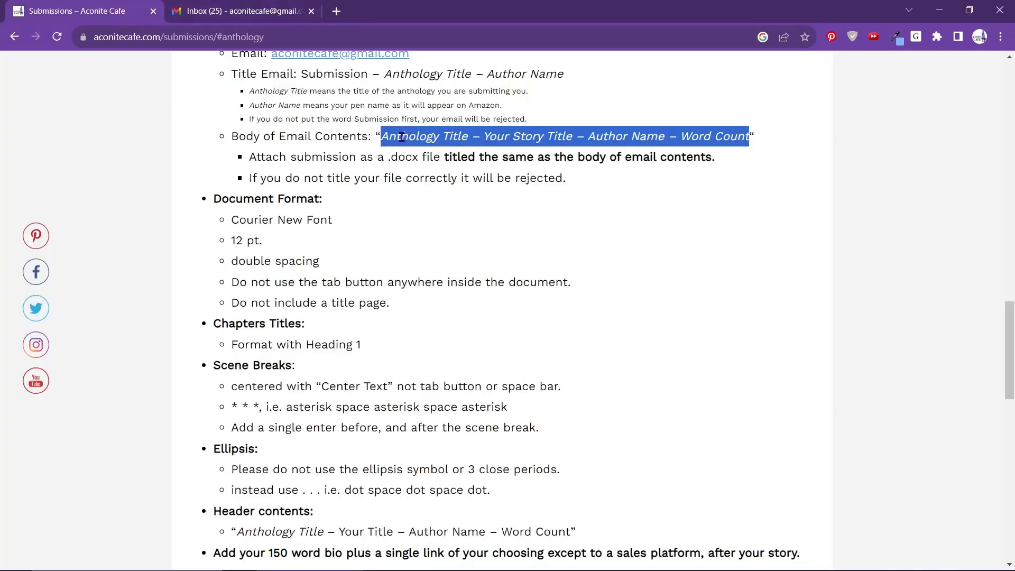
click(445, 157)
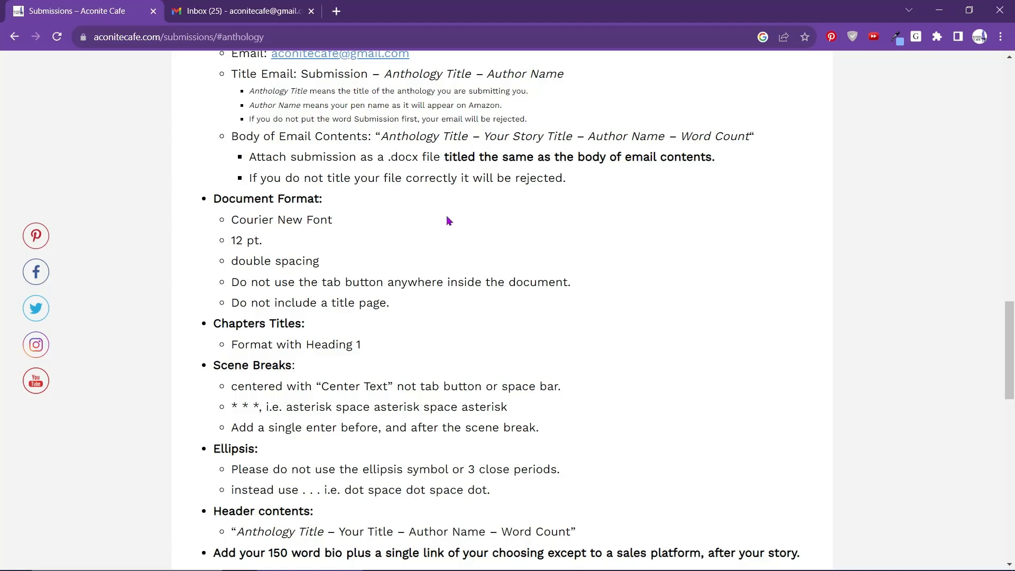
scroll(446, 238, up, 10)
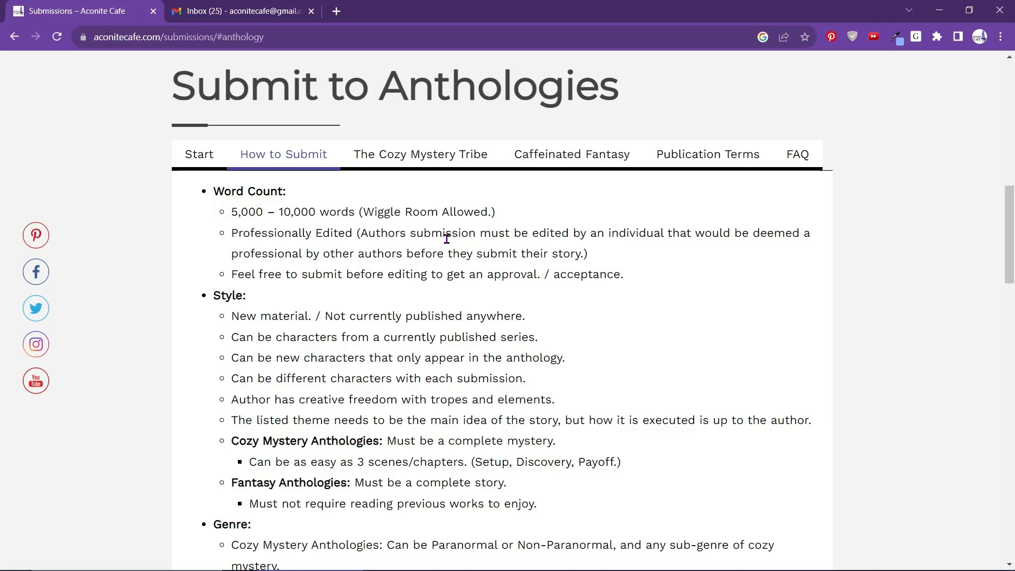
Open The Cozy Mystery Tribe section of the submissions page and look through the current anthology themes and deadlines.
click(426, 159)
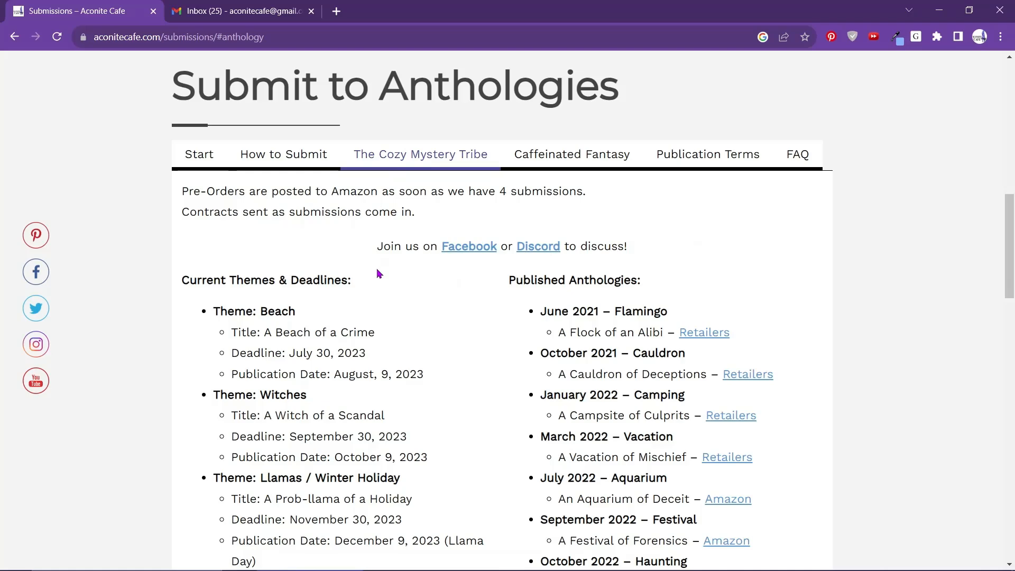
scroll(378, 273, down, 5)
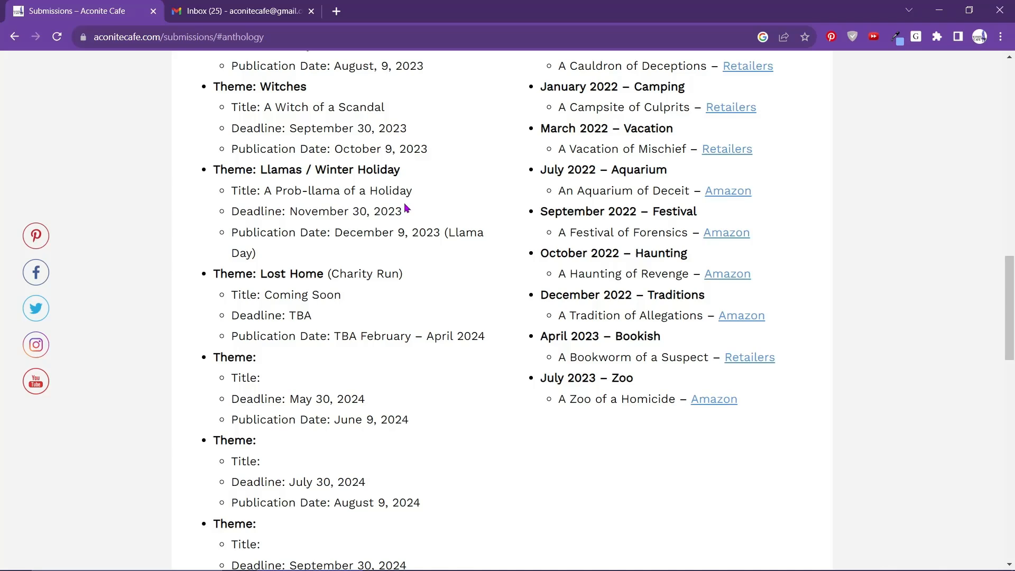
scroll(407, 209, up, 5)
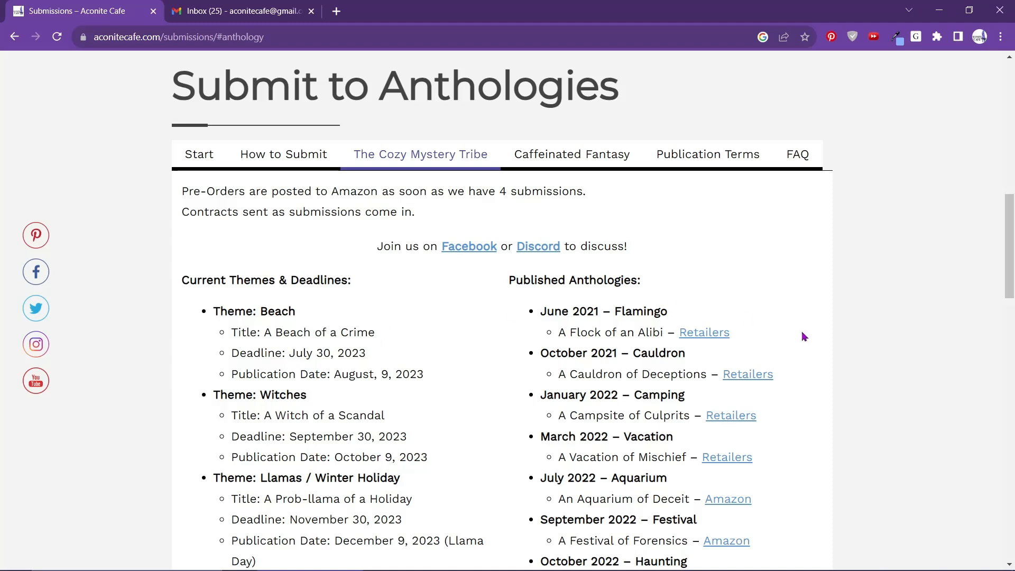
mouse_move(1014, 570)
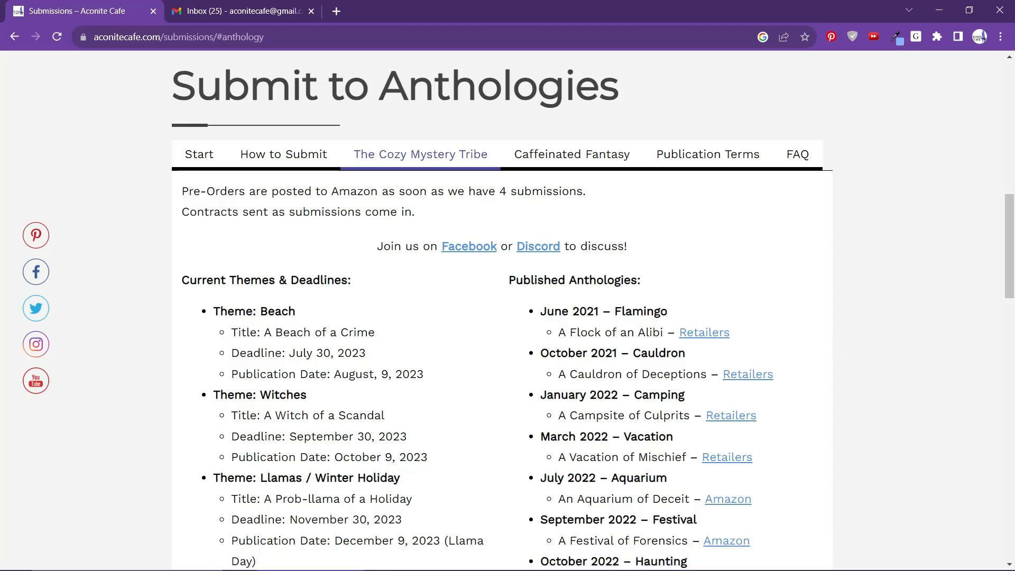